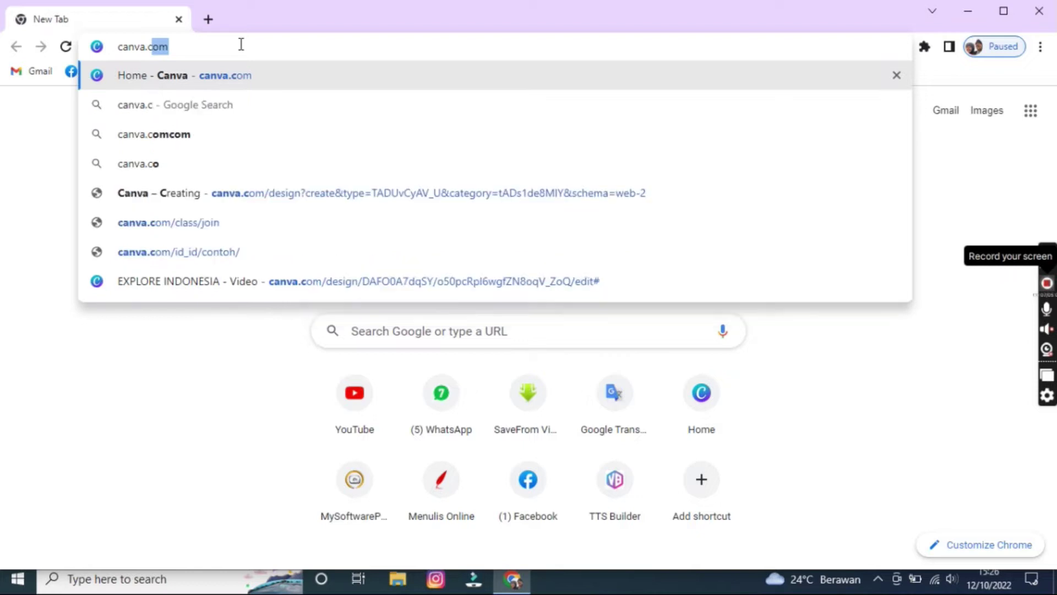
# - Go to canva.com and create a blank Video design from the Videos category
pyautogui.press('Return')
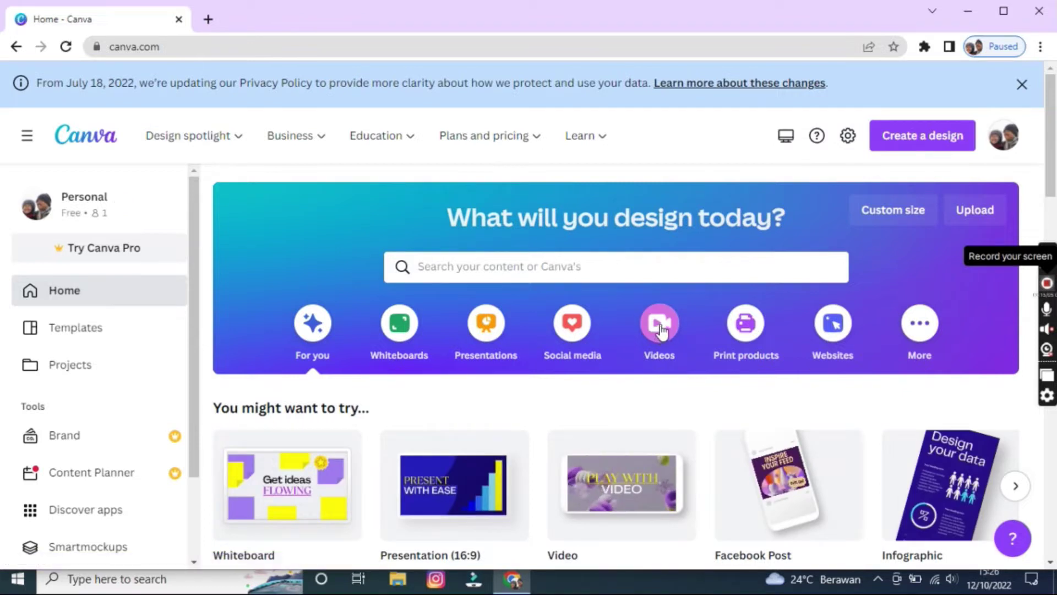
pyautogui.click(661, 333)
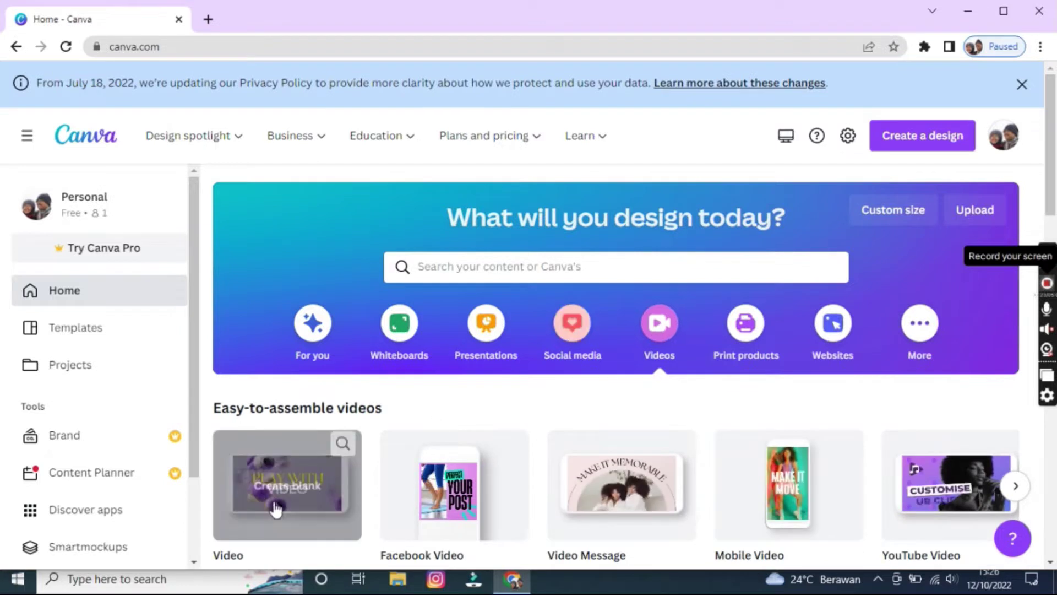
pyautogui.click(281, 495)
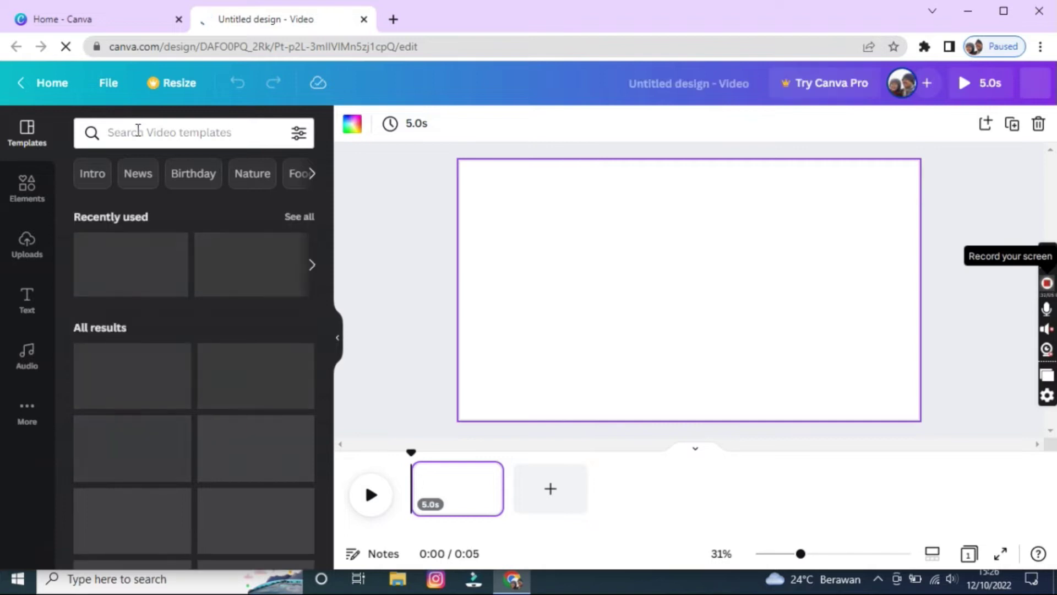
# - Search the video templates for "you tube vidio" and apply the Travel Vlog template to the first page
pyautogui.click(137, 131)
pyautogui.write('y')
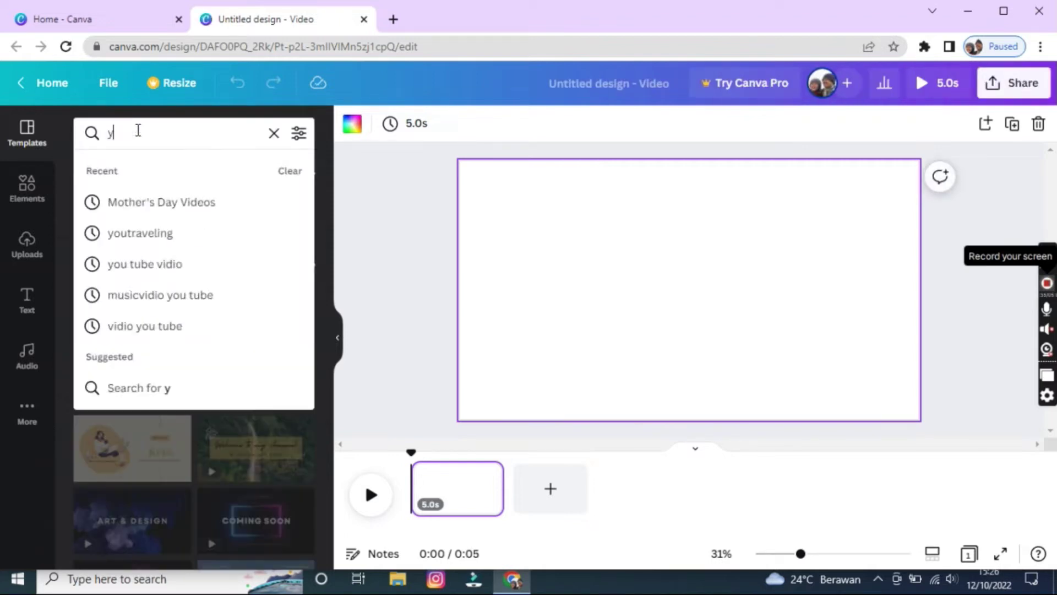
pyautogui.write('ou tube vi')
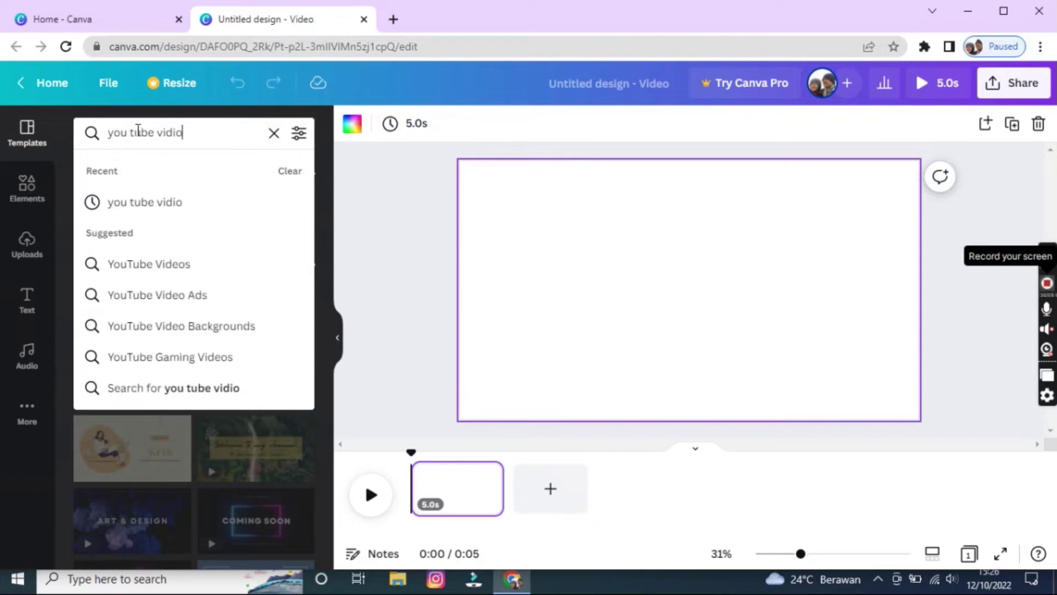
pyautogui.write('dio')
pyautogui.press('Return')
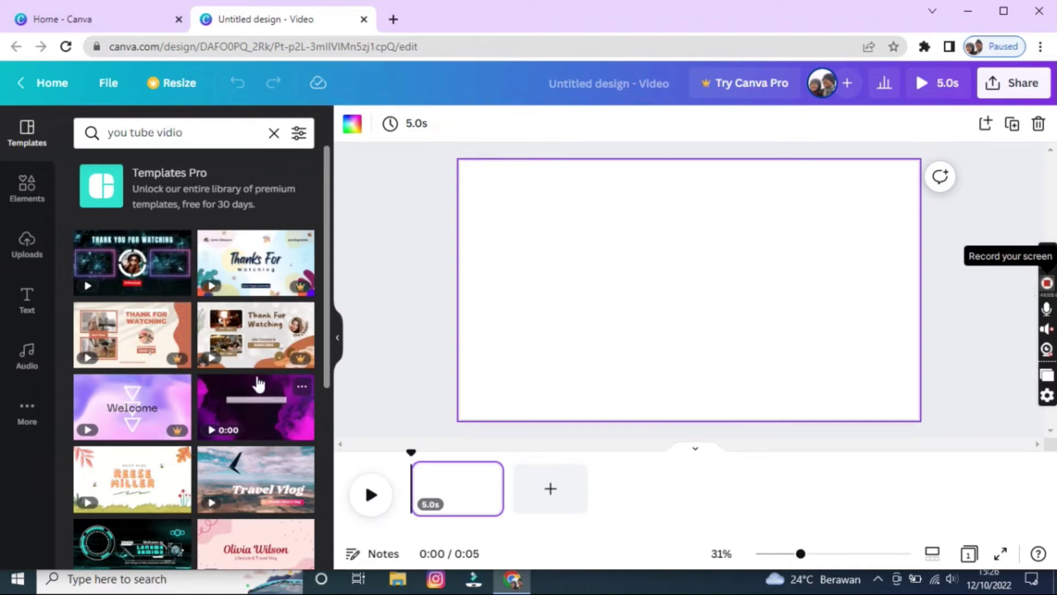
pyautogui.scroll(-1, 258, 384)
pyautogui.moveTo(238, 402); pyautogui.dragTo(448, 488)
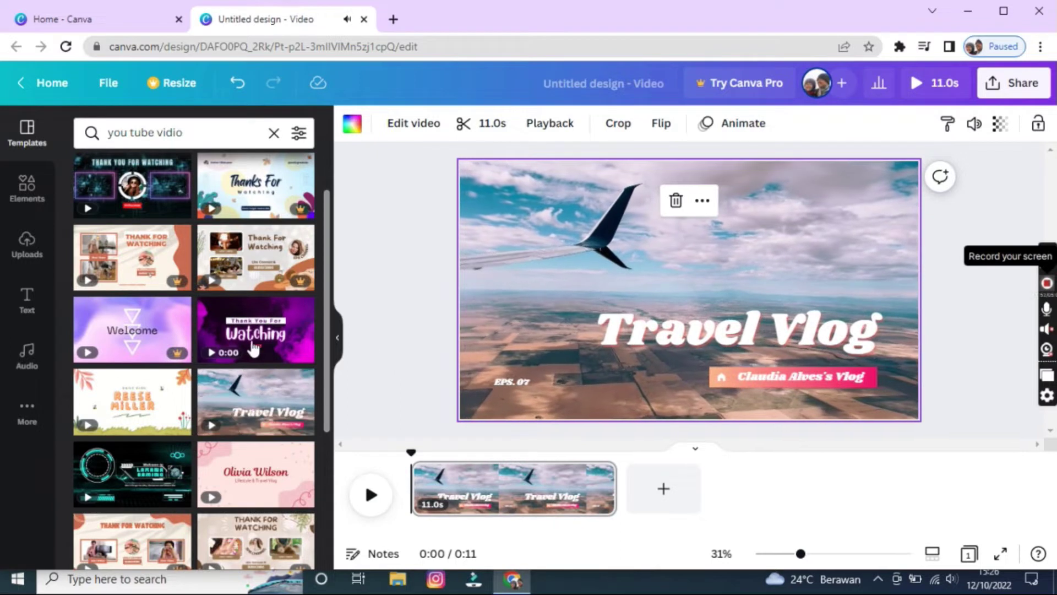
# - Add the palm-tree "Thanks For Watching" template from the search results as the second page
pyautogui.scroll(-5, 247, 347)
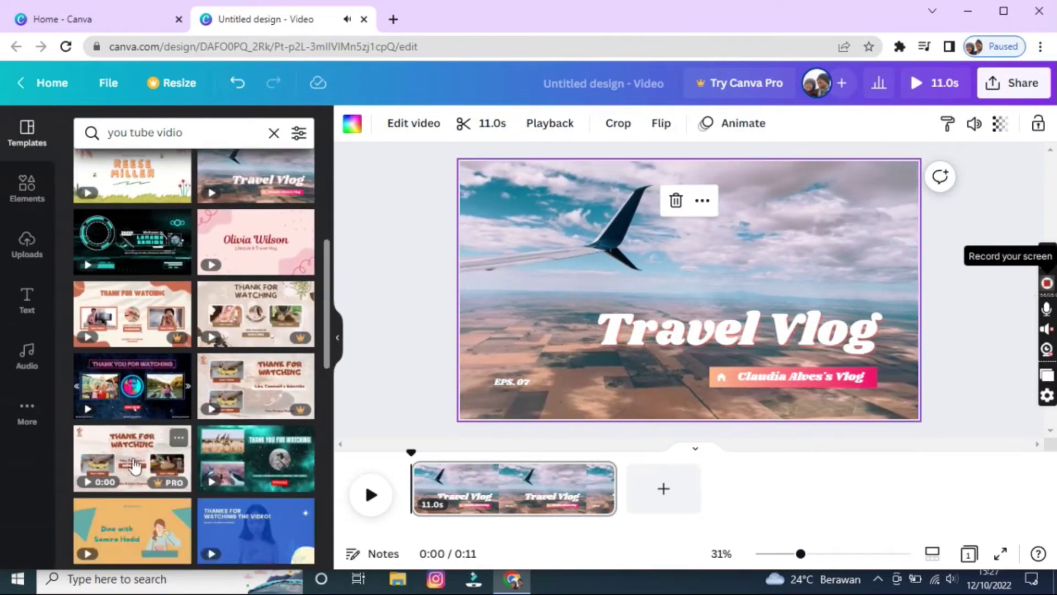
pyautogui.scroll(2, 253, 374)
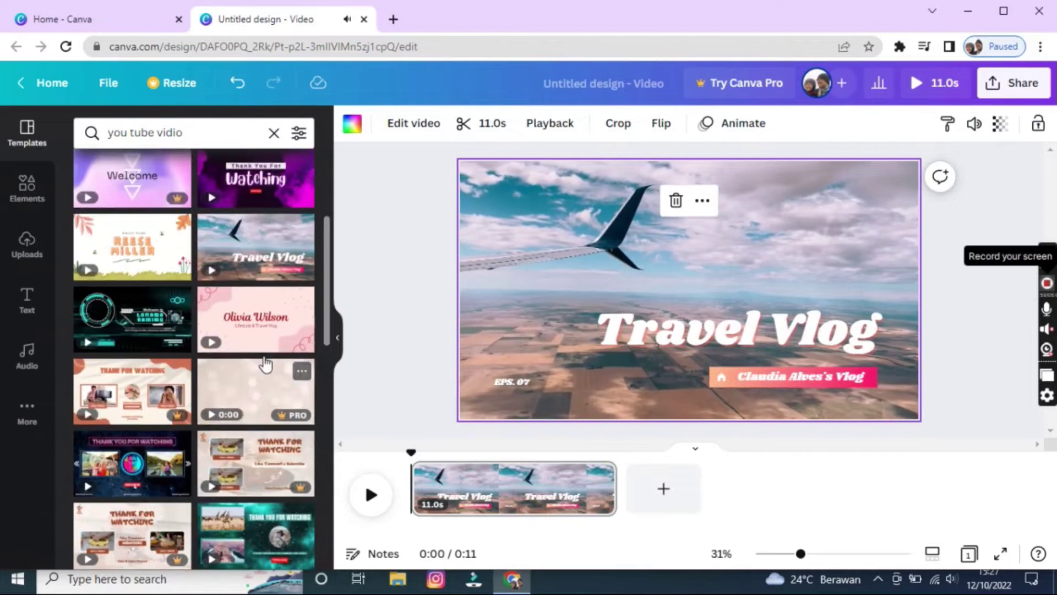
pyautogui.scroll(3, 270, 301)
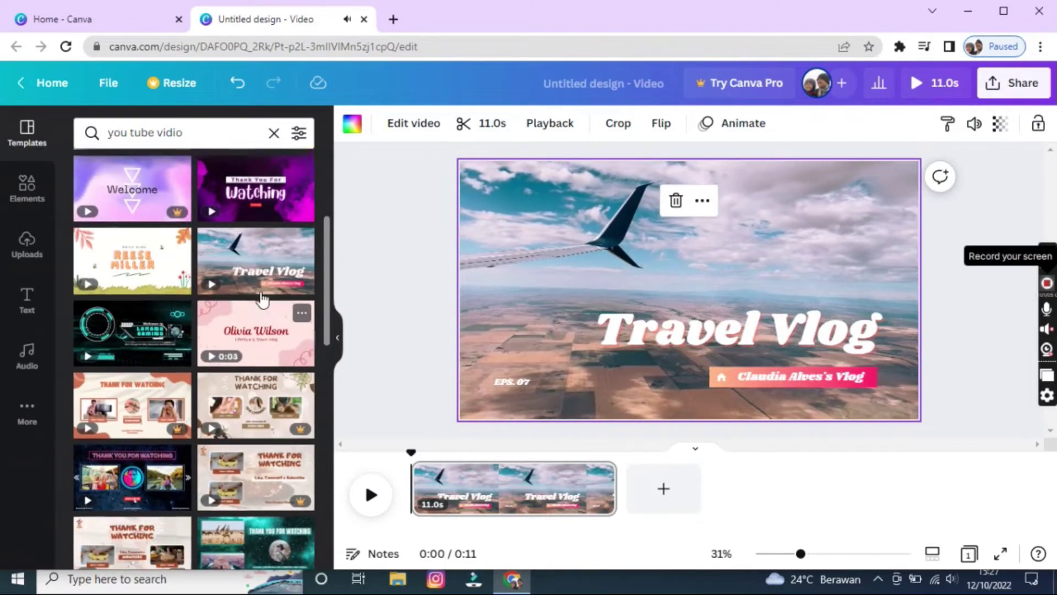
pyautogui.scroll(2, 260, 292)
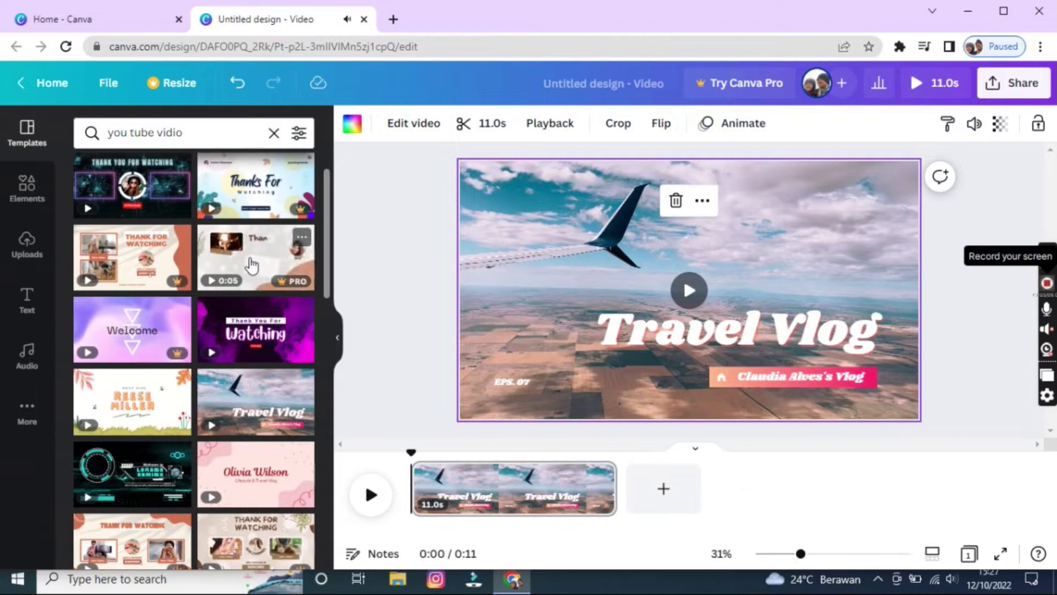
pyautogui.scroll(2, 253, 278)
pyautogui.scroll(-2, 251, 278)
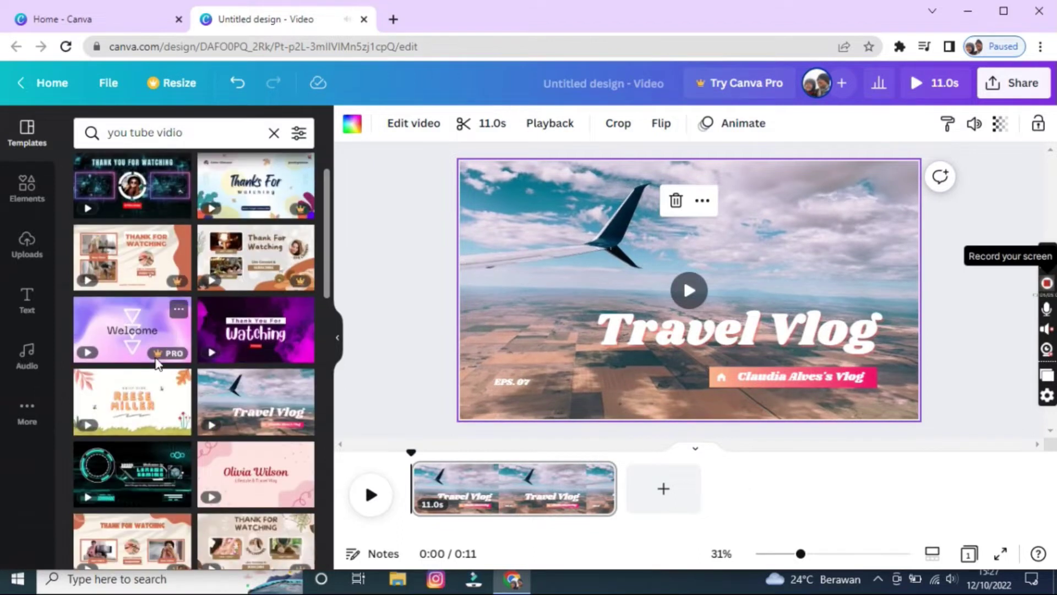
pyautogui.scroll(-4, 153, 378)
pyautogui.scroll(-9, 154, 366)
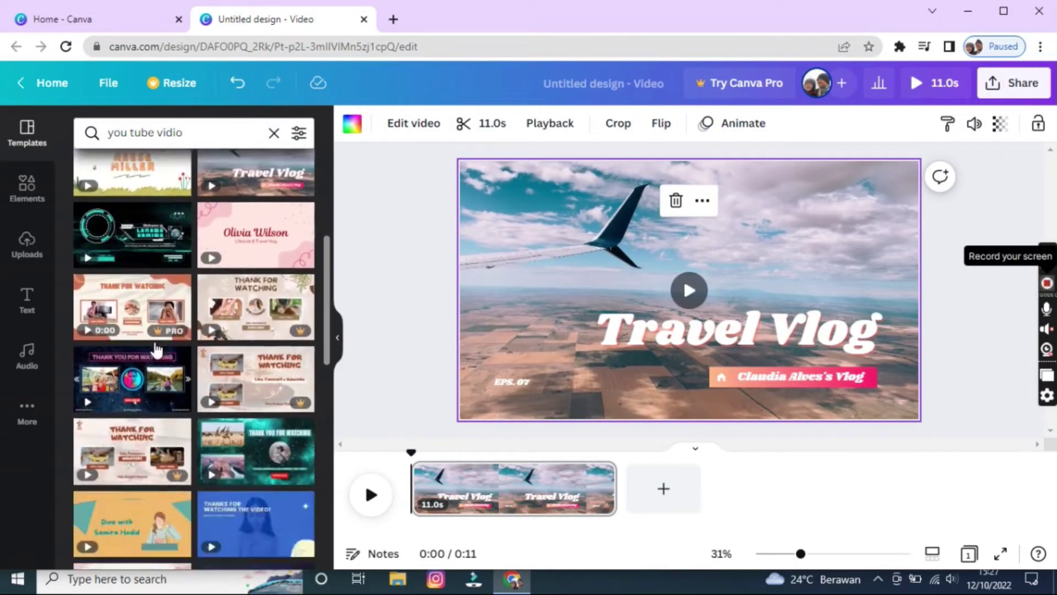
pyautogui.scroll(-3, 153, 366)
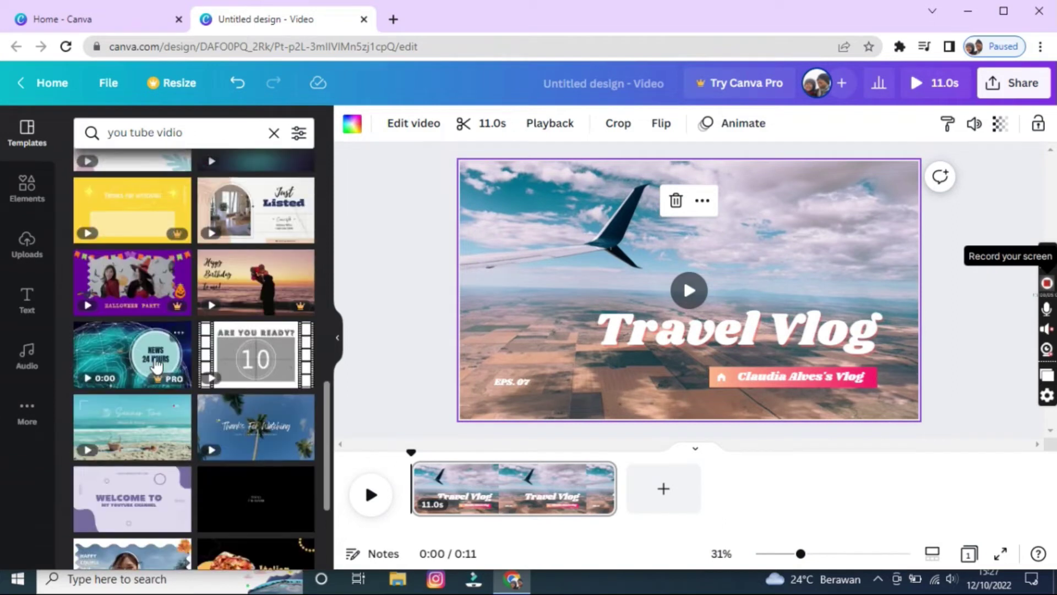
pyautogui.moveTo(261, 440)
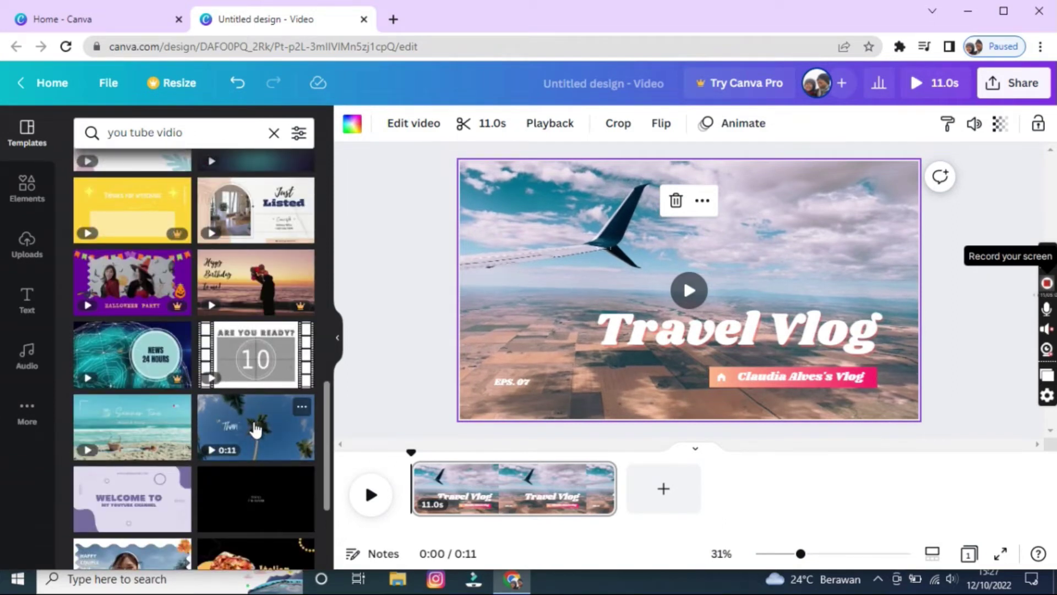
pyautogui.moveTo(253, 429); pyautogui.dragTo(679, 488)
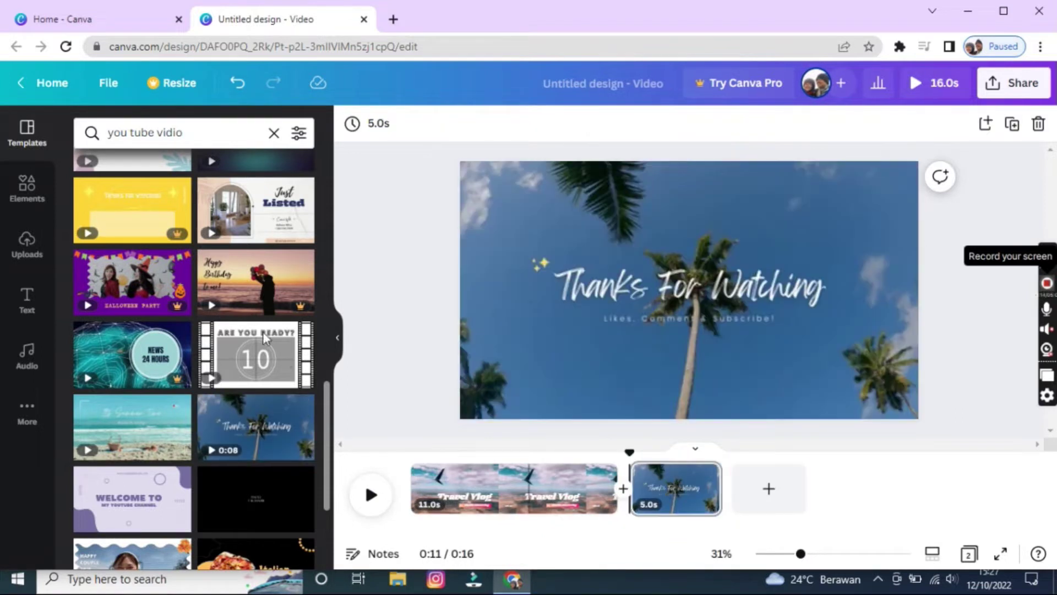
# - Add the dark blue "Thank you for watching" template as the third page of the video
pyautogui.scroll(3, 189, 295)
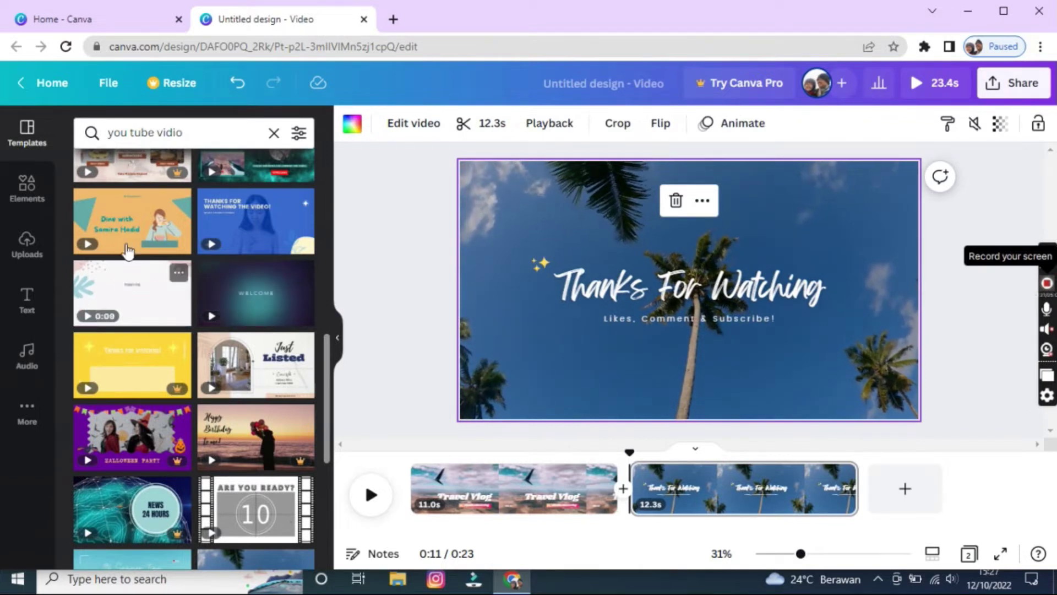
pyautogui.scroll(-5, 149, 385)
pyautogui.scroll(-6, 156, 427)
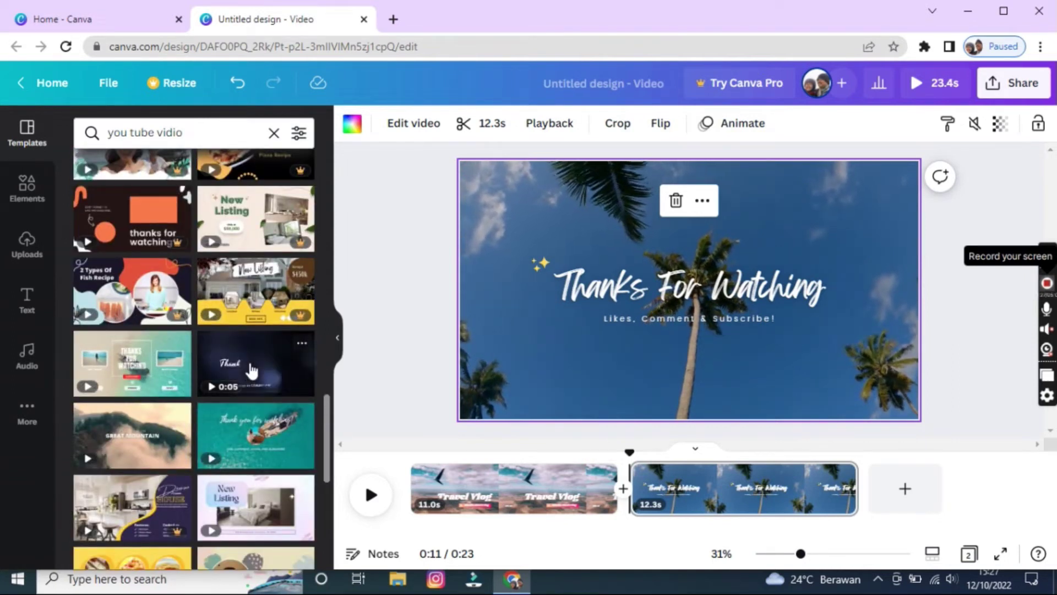
pyautogui.moveTo(250, 367); pyautogui.dragTo(894, 492)
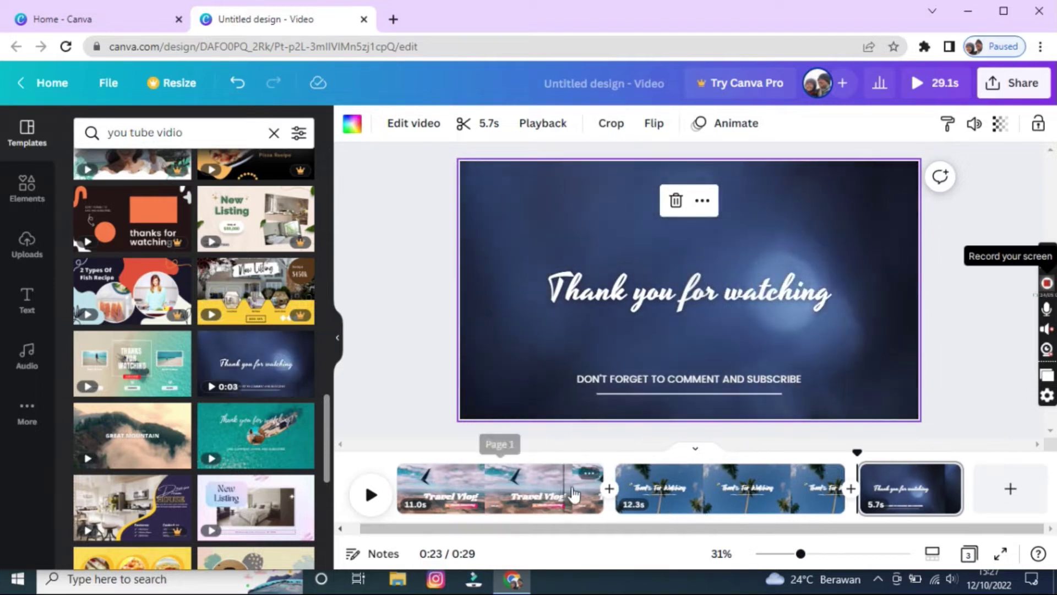
# - Extend the Travel Vlog page's duration to 13.9 s and check the other two pages in the timeline
pyautogui.moveTo(601, 475); pyautogui.dragTo(650, 477)
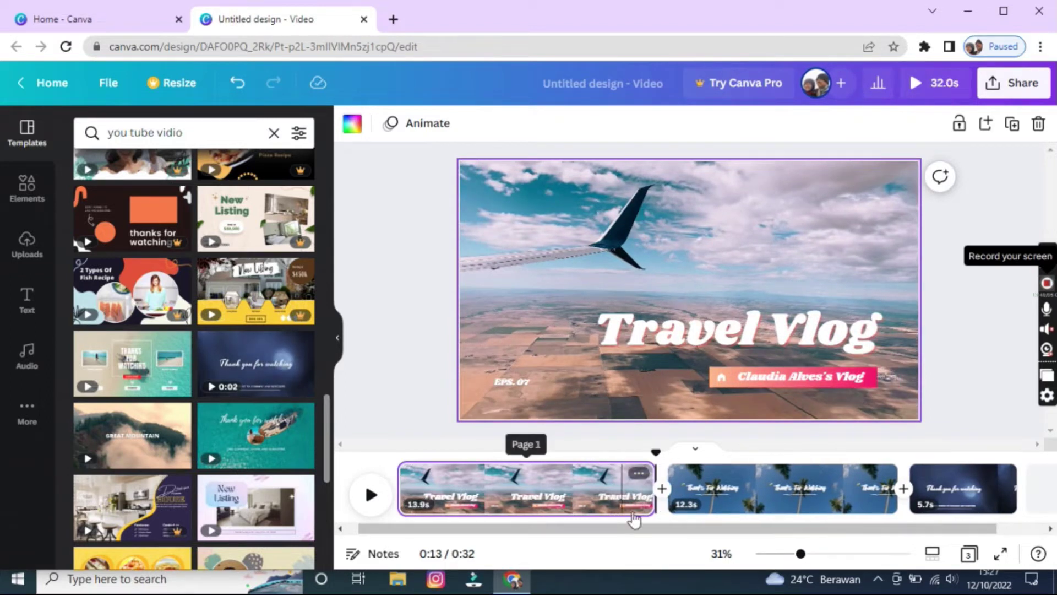
pyautogui.click(804, 488)
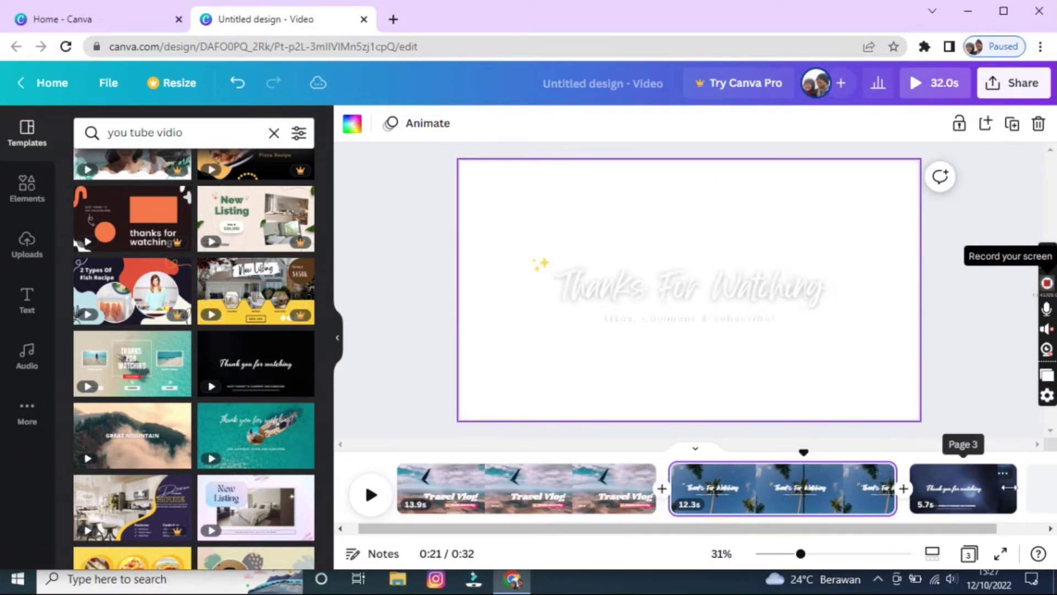
pyautogui.click(1045, 494)
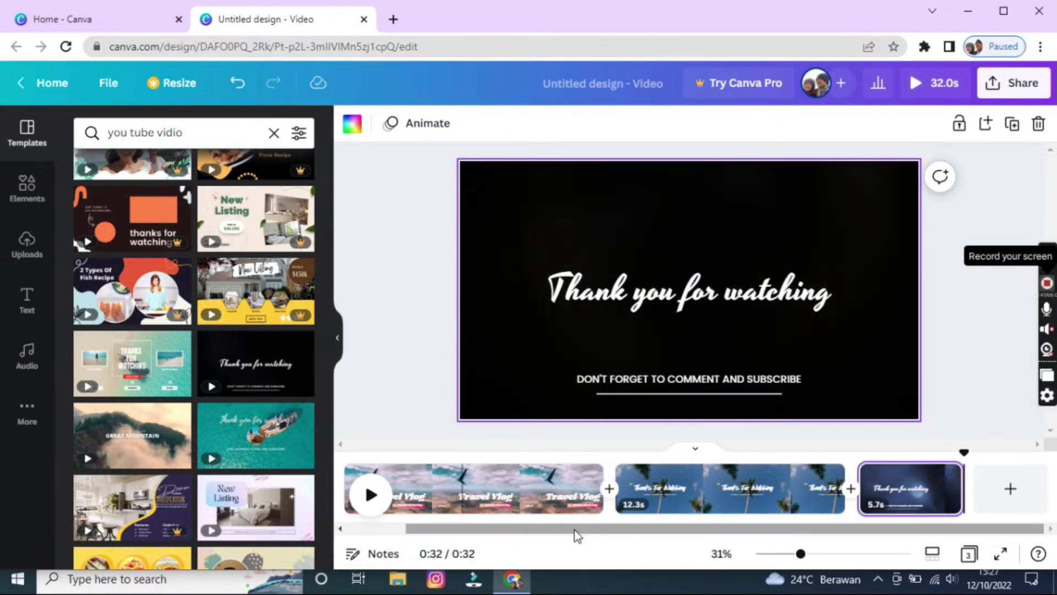
pyautogui.moveTo(570, 533); pyautogui.dragTo(502, 542)
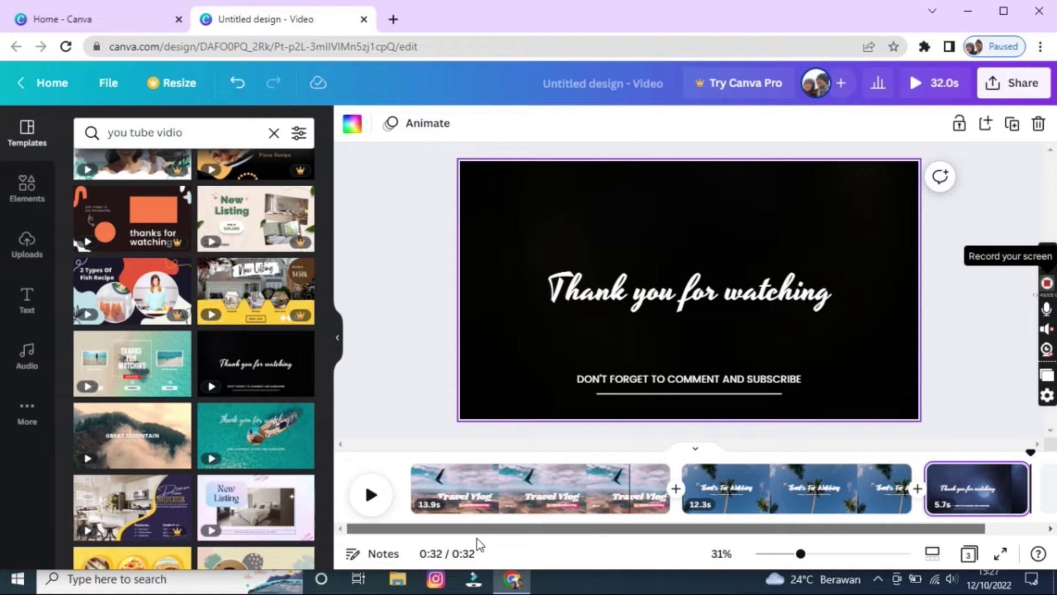
# - Replace the "Travel Vlog" title on the first page with "EXPLORE INDONESIA"
pyautogui.click(462, 486)
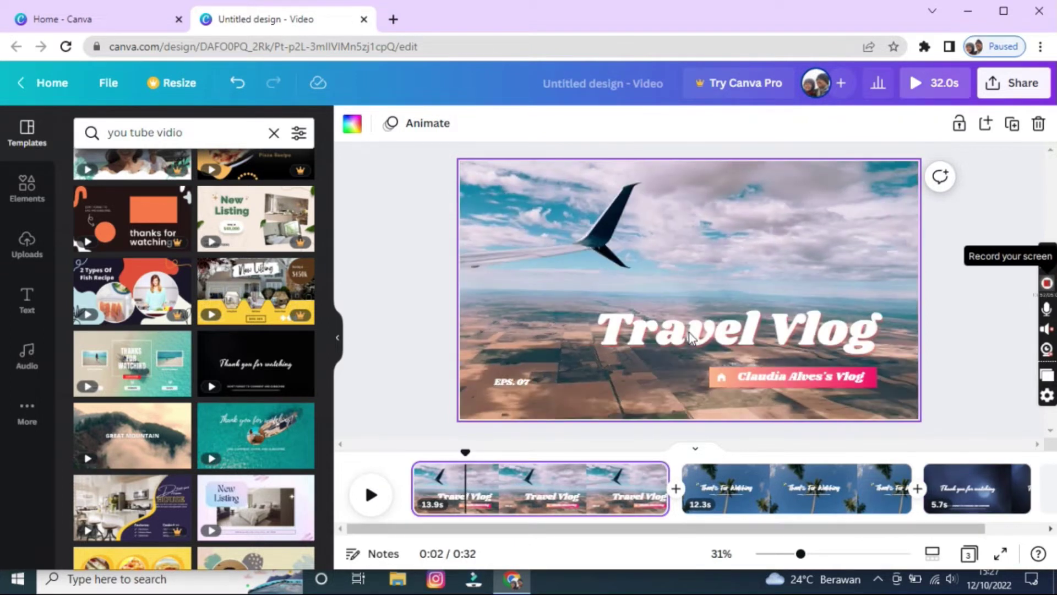
pyautogui.doubleClick(690, 332)
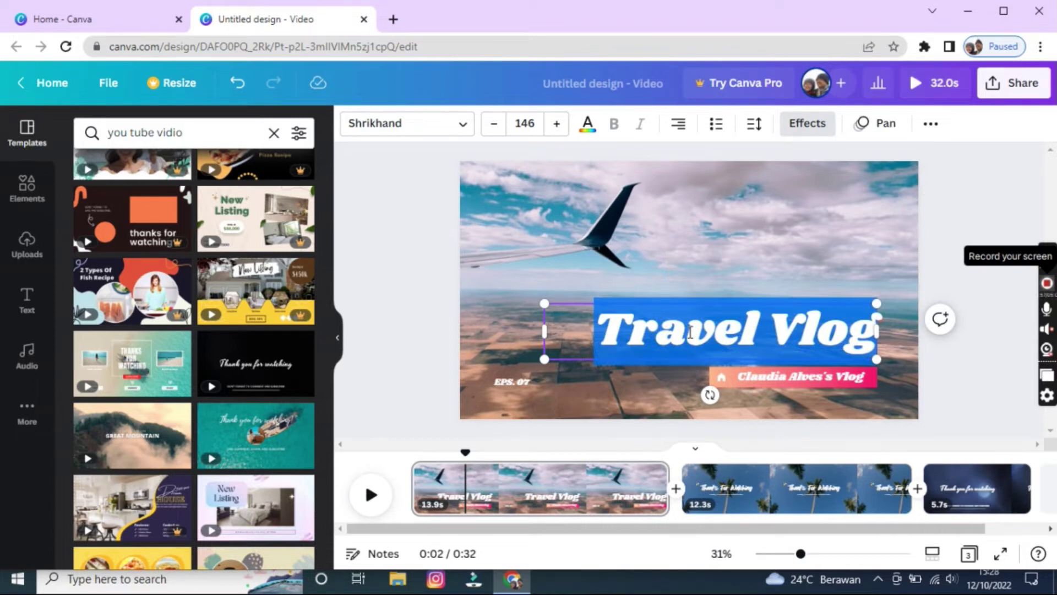
pyautogui.write('EXP')
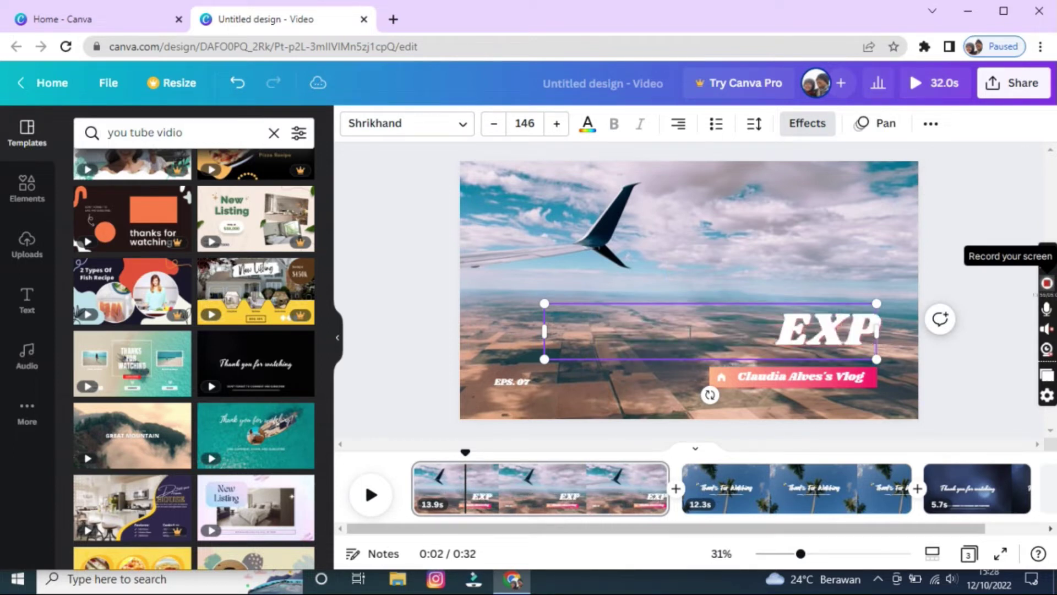
pyautogui.write('LORE INDONESIA')
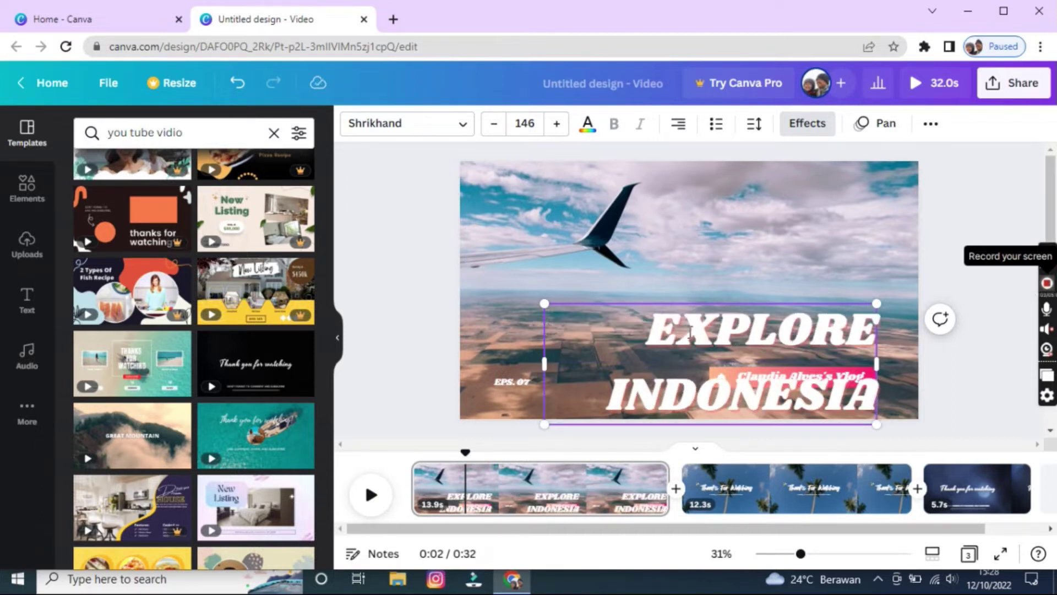
# - Reduce the EXPLORE INDONESIA title's font size to 92,8 and adjust its placement slightly up and to the left on the page
pyautogui.click(494, 128)
pyautogui.click(494, 129)
pyautogui.click(494, 127)
pyautogui.click(495, 128)
pyautogui.click(495, 127)
pyautogui.click(495, 128)
pyautogui.click(494, 127)
pyautogui.click(494, 128)
pyautogui.click(495, 128)
pyautogui.click(495, 128)
pyautogui.click(494, 128)
pyautogui.click(494, 127)
pyautogui.click(495, 128)
pyautogui.click(495, 127)
pyautogui.click(494, 127)
pyautogui.click(495, 128)
pyautogui.click(495, 128)
pyautogui.click(495, 128)
pyautogui.click(494, 128)
pyautogui.click(494, 128)
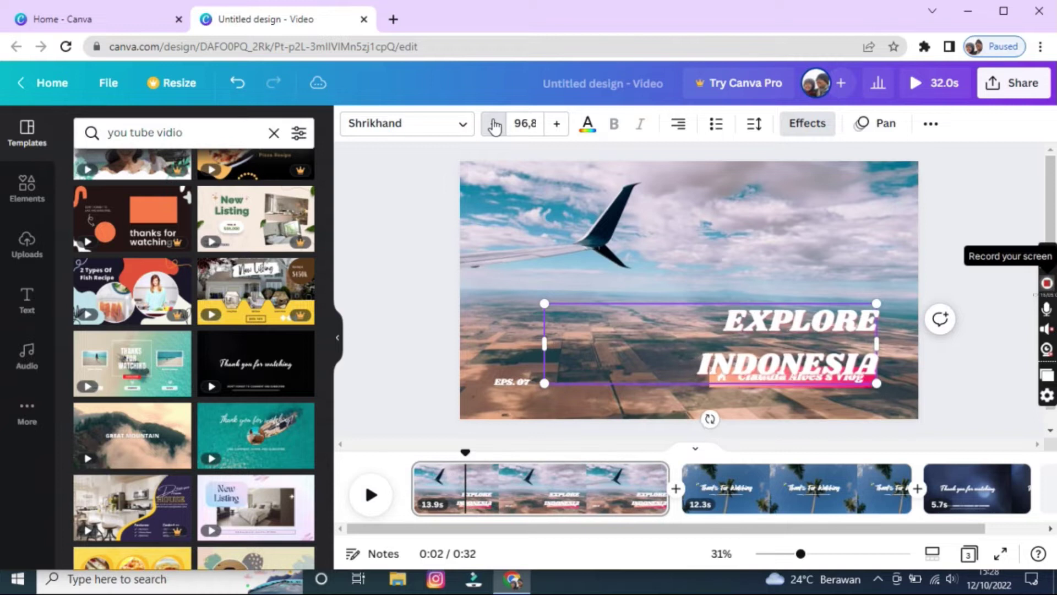
pyautogui.click(495, 128)
pyautogui.click(494, 128)
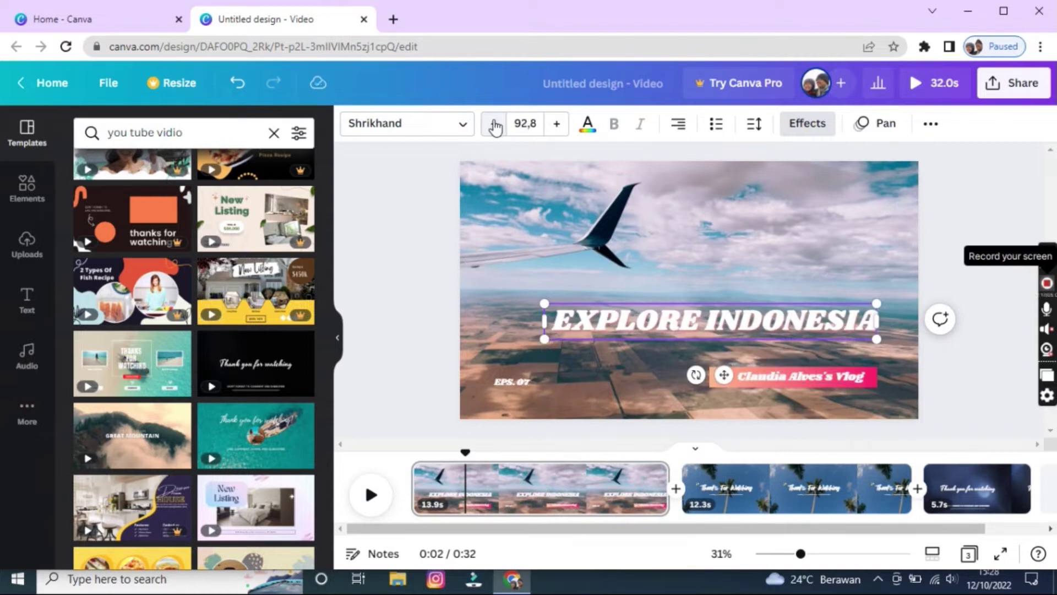
pyautogui.moveTo(903, 353); pyautogui.dragTo(908, 352)
pyautogui.moveTo(806, 301); pyautogui.dragTo(770, 293)
# - Replace the vlog name in the pink banner with "CINEMATIK" and delete the "EPS. 07" text from the first page
pyautogui.click(770, 375)
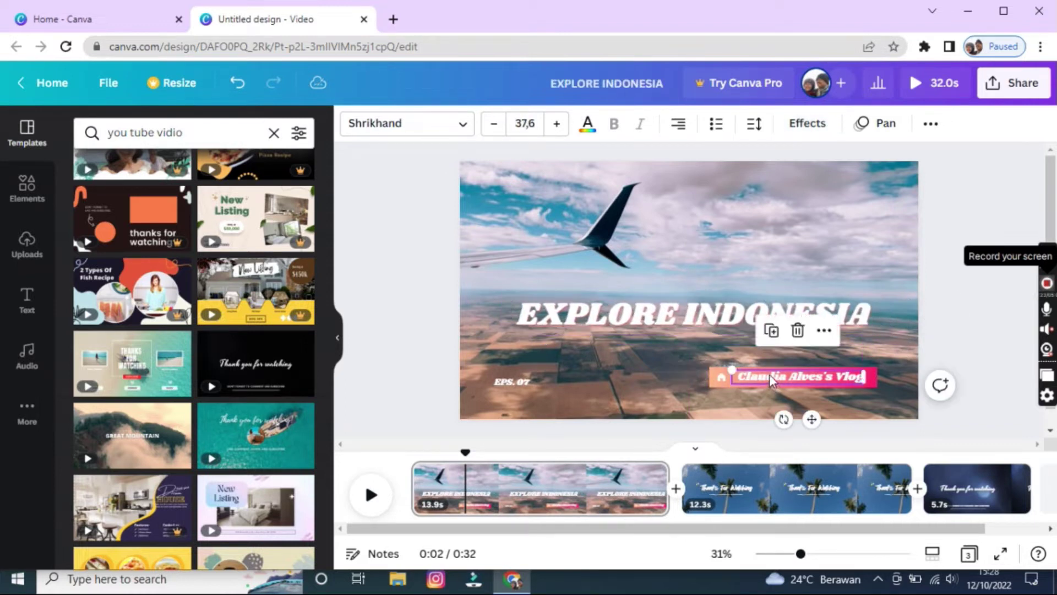
pyautogui.click(769, 374)
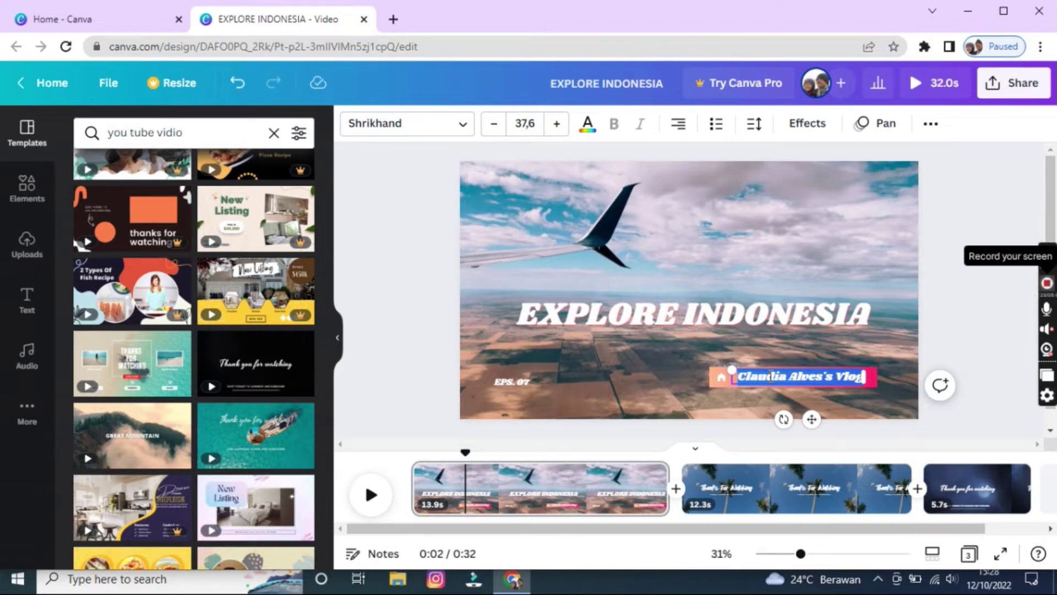
pyautogui.write('CINEMATIN')
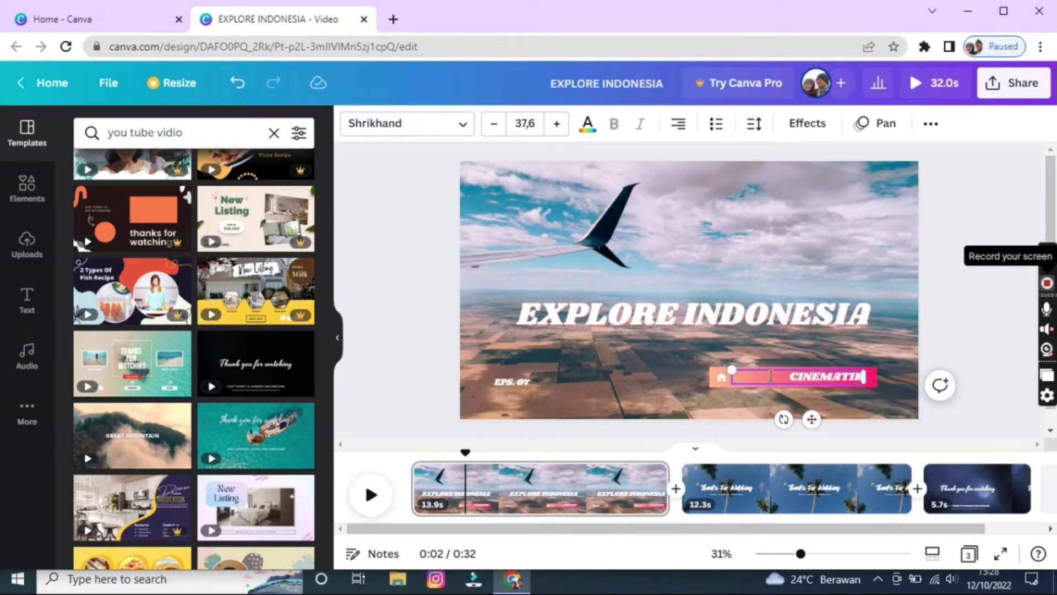
pyautogui.click(514, 384)
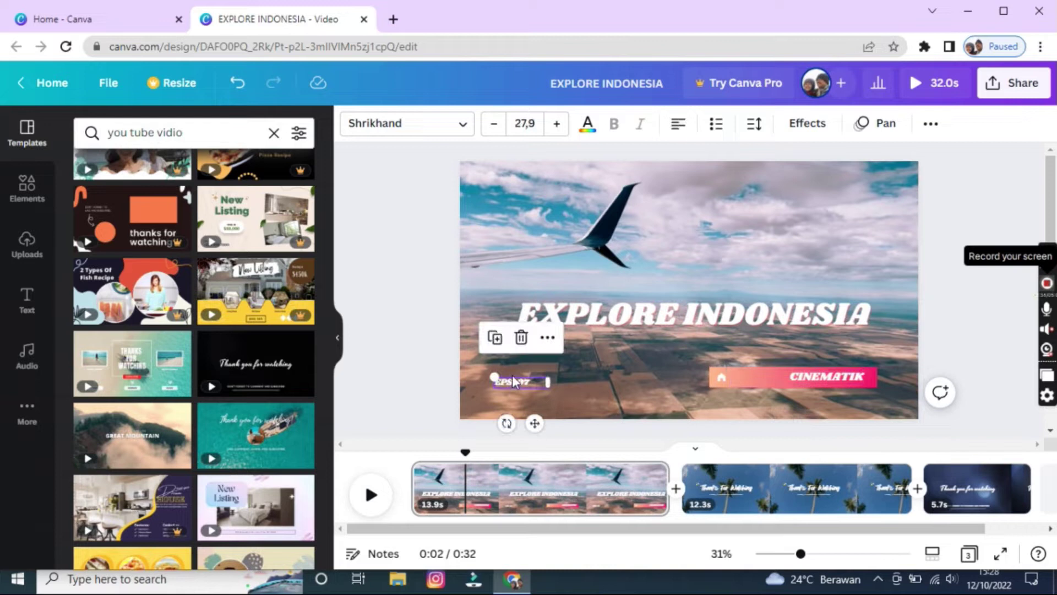
pyautogui.click(522, 338)
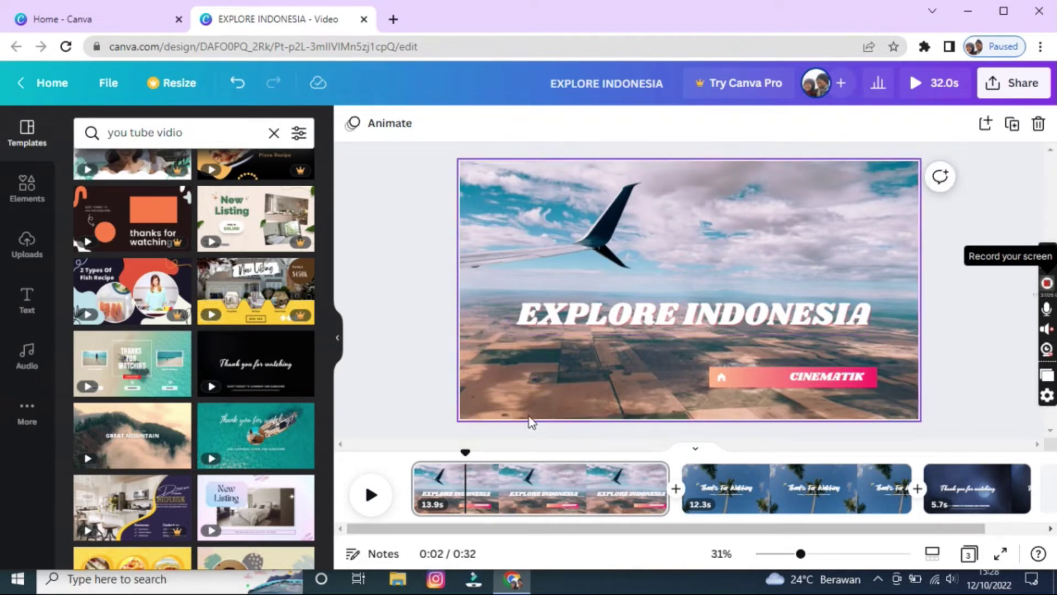
# - Replace the "Thank you for watching" title on the third page with "Gunung Tangkupan Perahu" and move it up clear of the subtitle
pyautogui.click(754, 490)
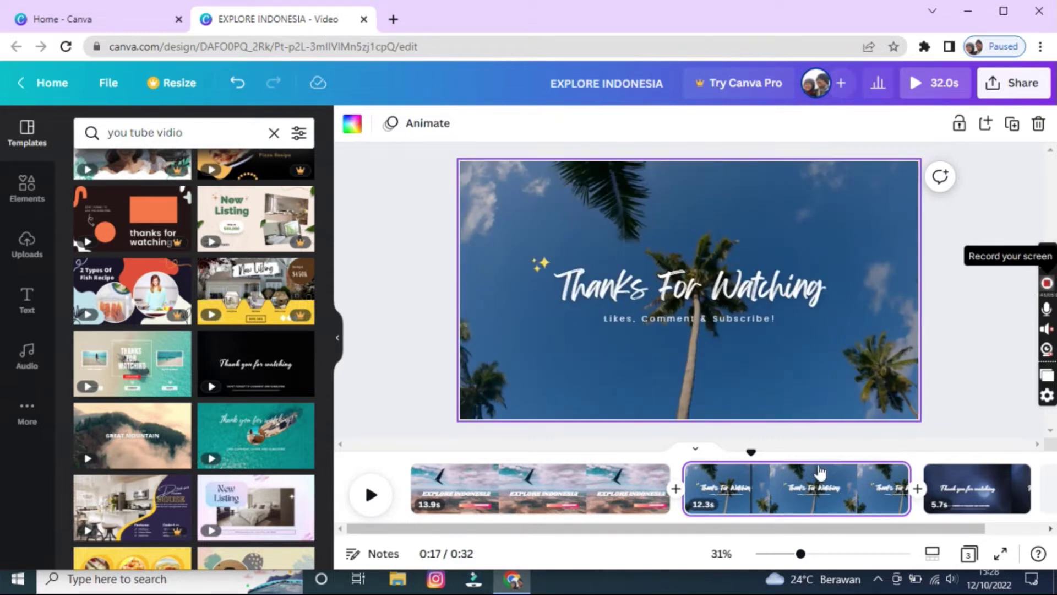
pyautogui.click(964, 498)
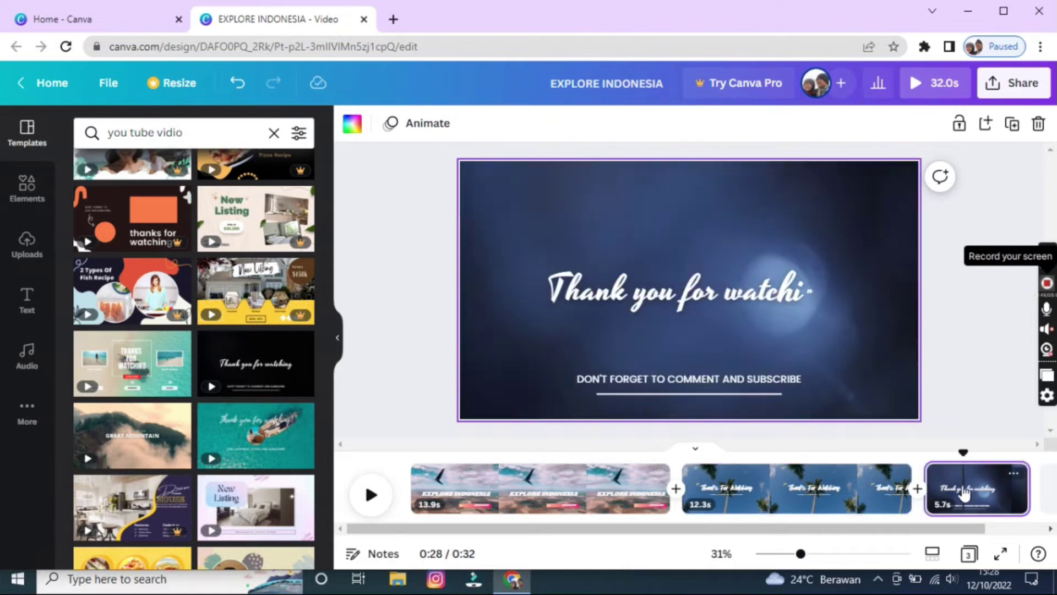
pyautogui.click(643, 296)
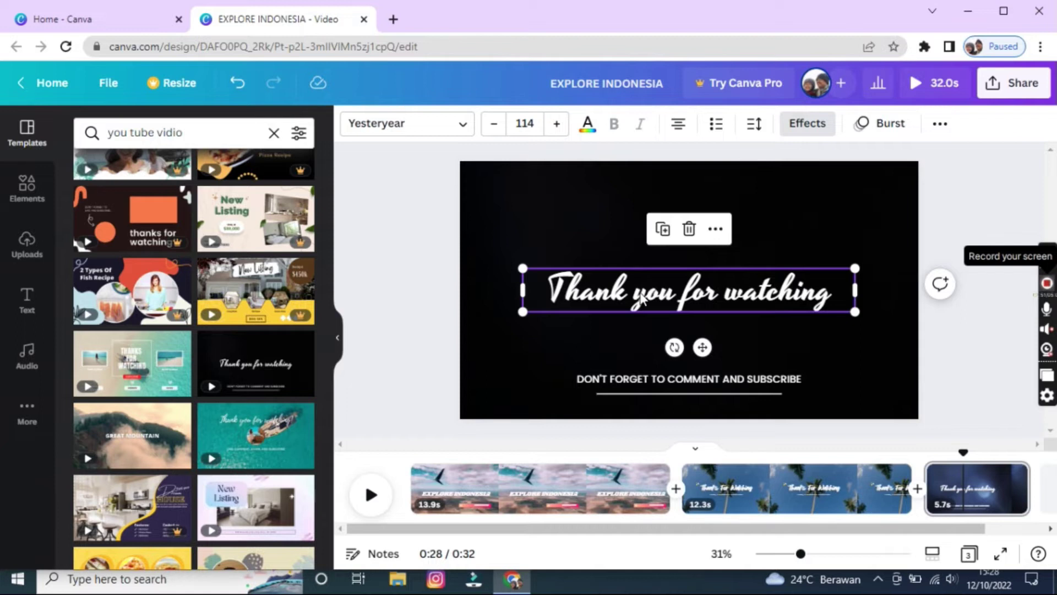
pyautogui.click(642, 299)
pyautogui.doubleClick(669, 296)
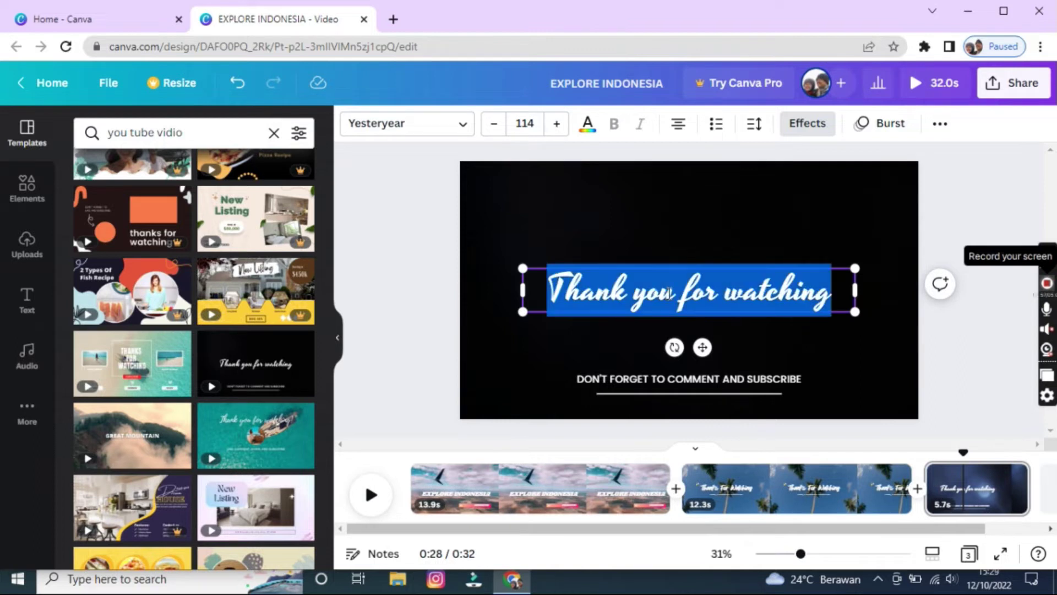
pyautogui.write('Gunung')
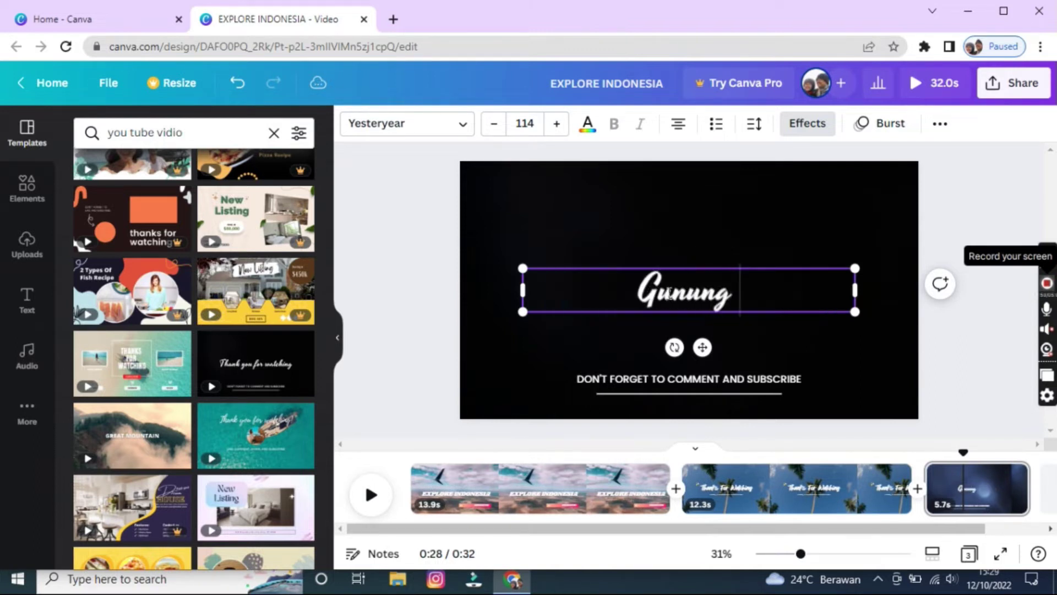
pyautogui.write(' Tangku')
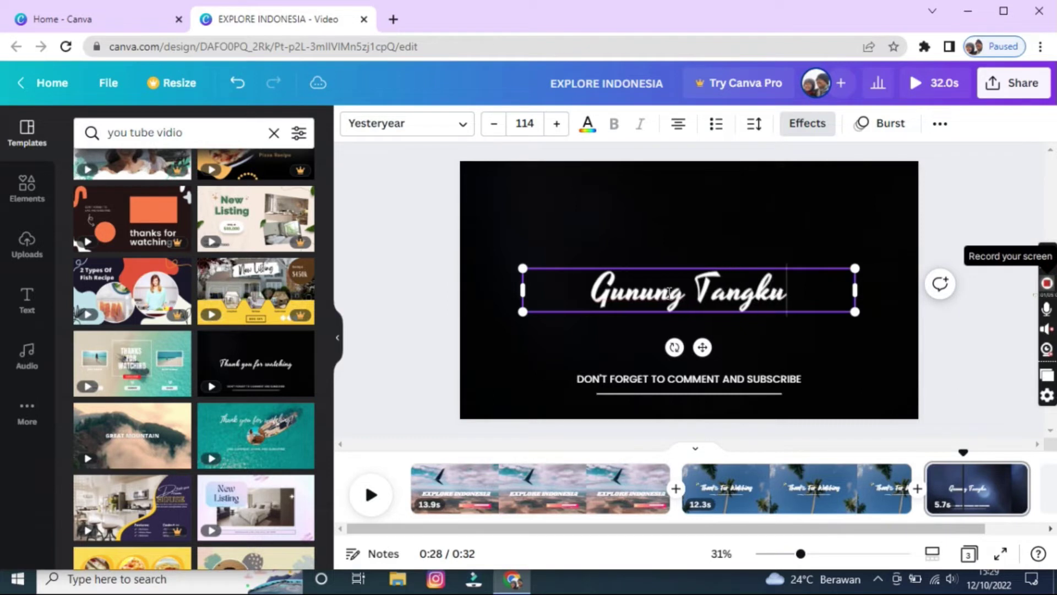
pyautogui.write('pan Pe')
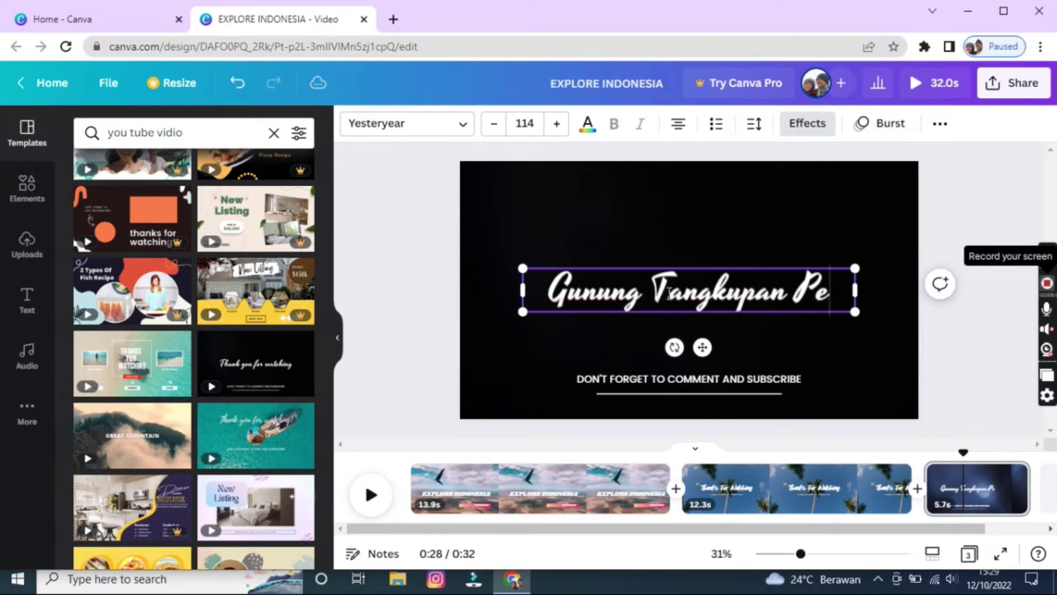
pyautogui.write('rahu')
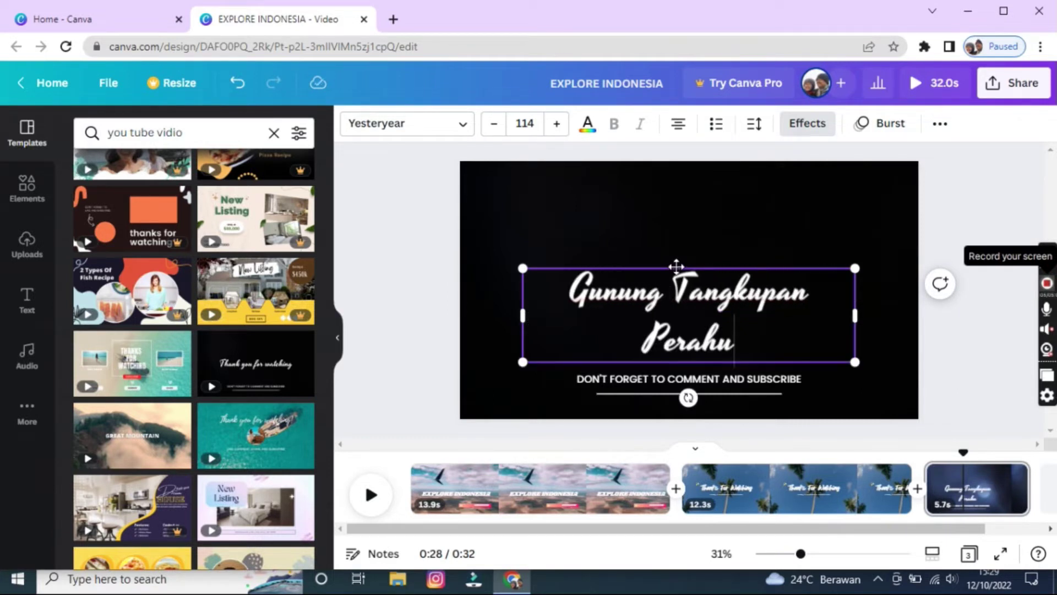
pyautogui.moveTo(675, 270); pyautogui.dragTo(672, 223)
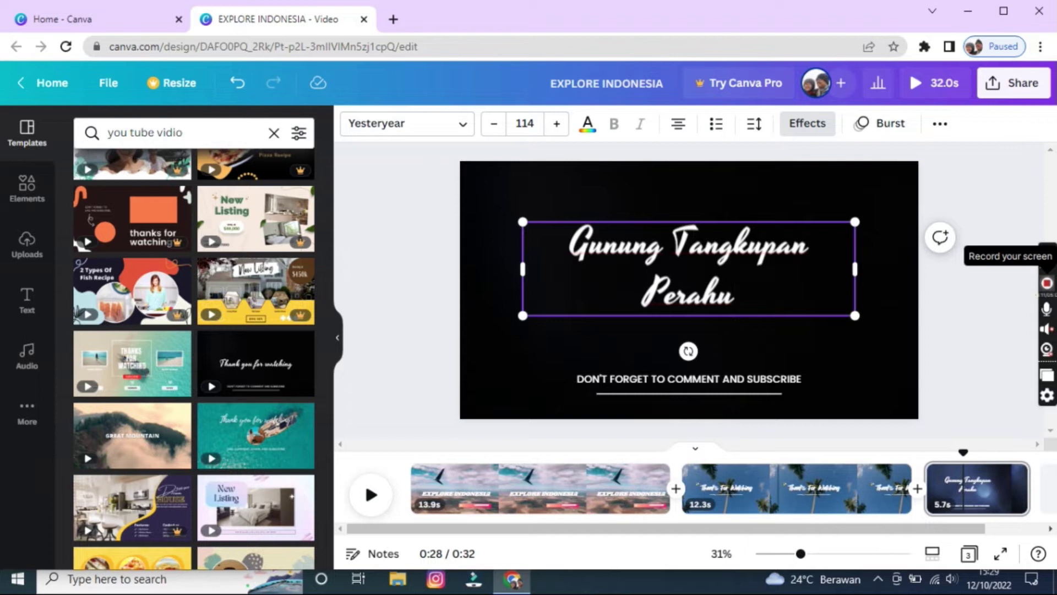
# - Search the video templates for "end" and add the black "The End" template as a fourth page after the Gunung Tangkupan Perahu page
pyautogui.moveTo(557, 527); pyautogui.dragTo(616, 527)
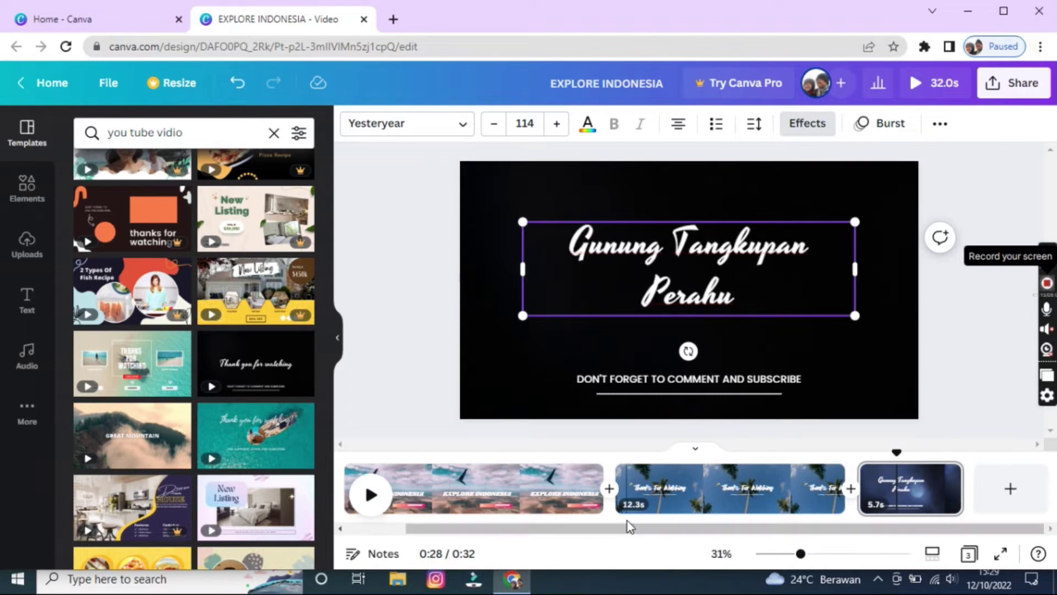
pyautogui.click(137, 134)
pyautogui.moveTo(193, 133); pyautogui.dragTo(69, 120)
pyautogui.write('end')
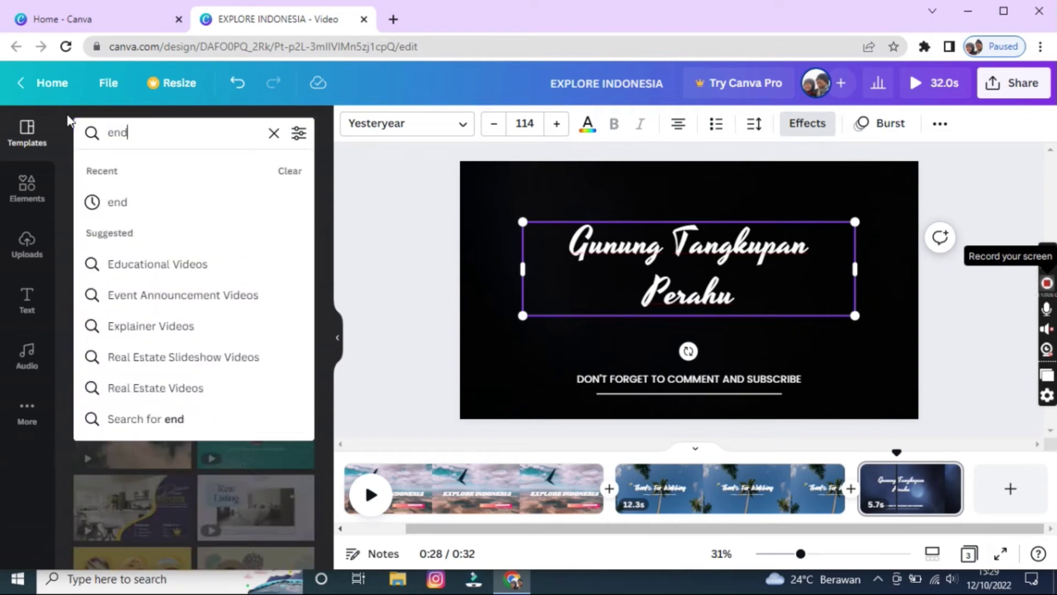
pyautogui.press('Return')
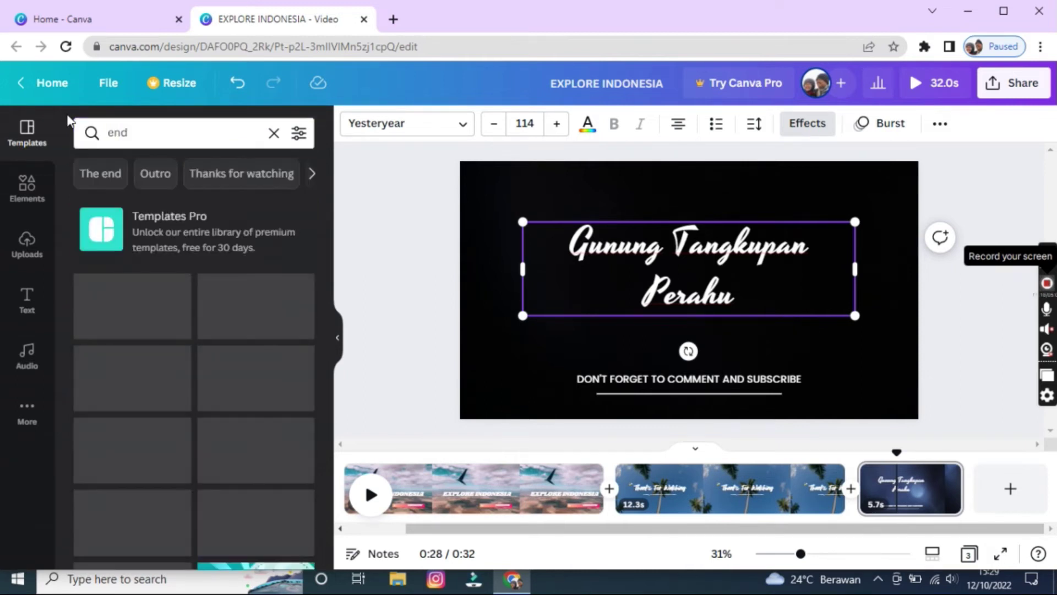
pyautogui.moveTo(130, 305)
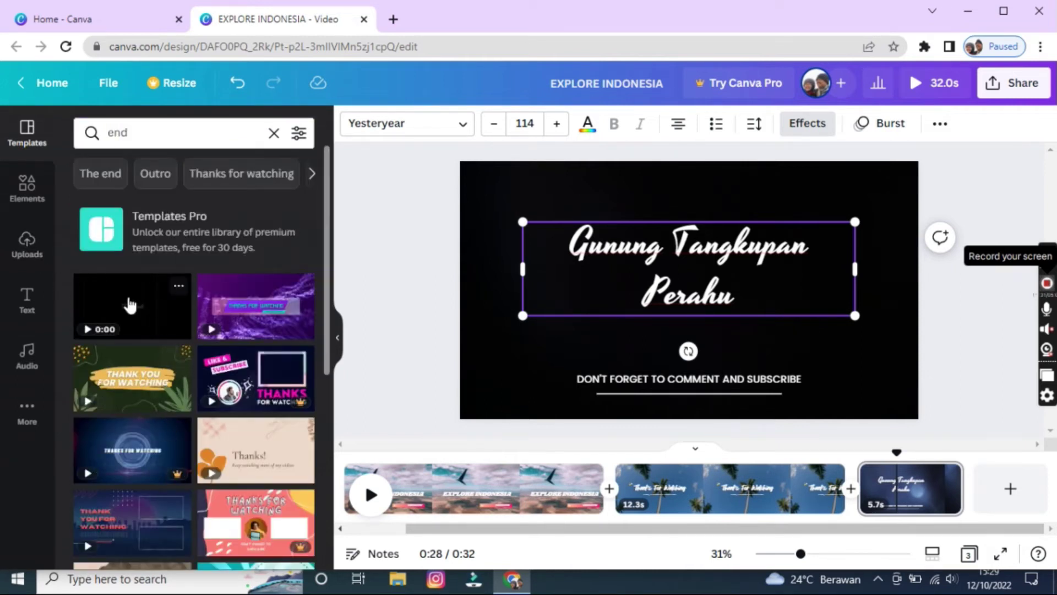
pyautogui.moveTo(133, 311); pyautogui.dragTo(991, 488)
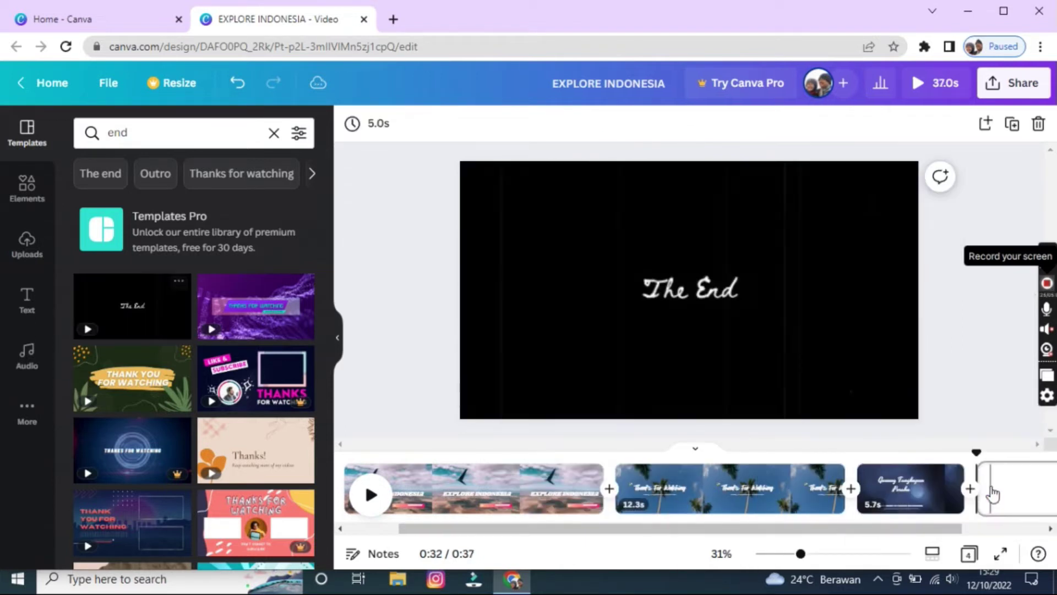
pyautogui.click(705, 282)
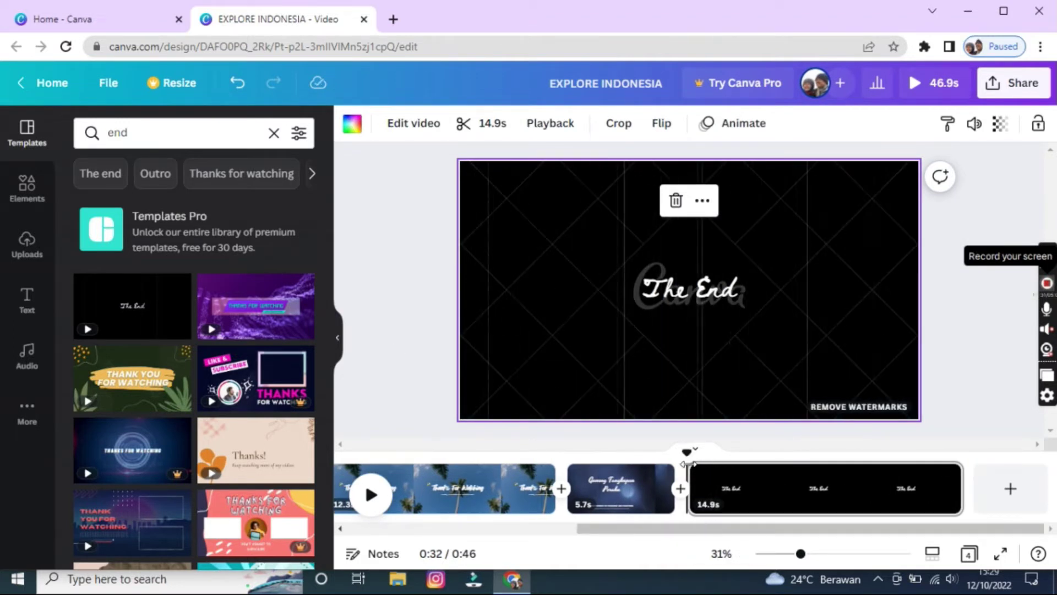
# - Play the video from the start, skim through the first two pages and return the playhead to the beginning
pyautogui.moveTo(687, 456); pyautogui.dragTo(411, 452)
pyautogui.click(371, 495)
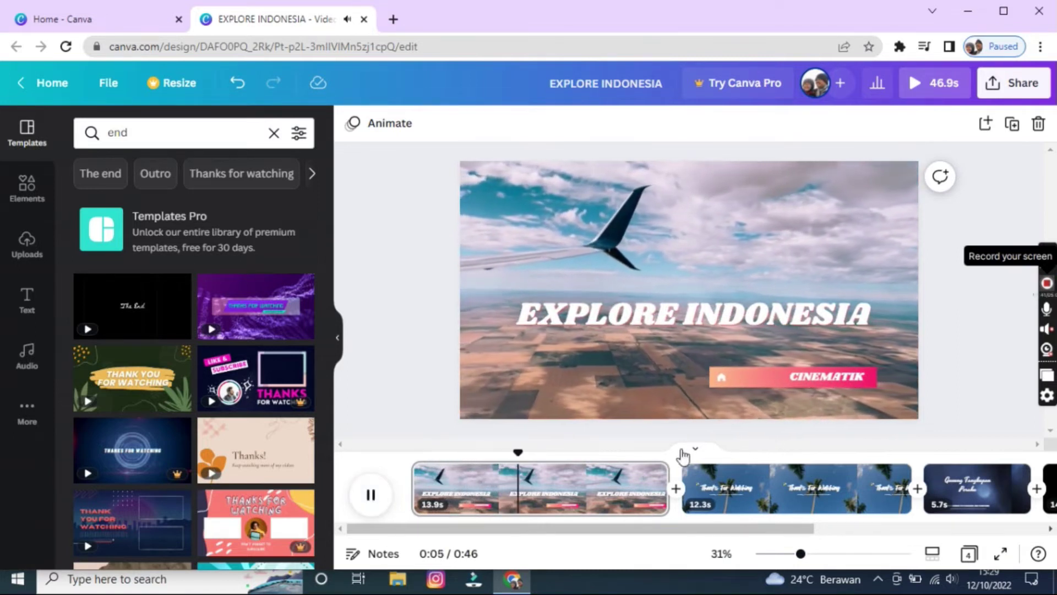
pyautogui.moveTo(536, 453); pyautogui.dragTo(664, 453)
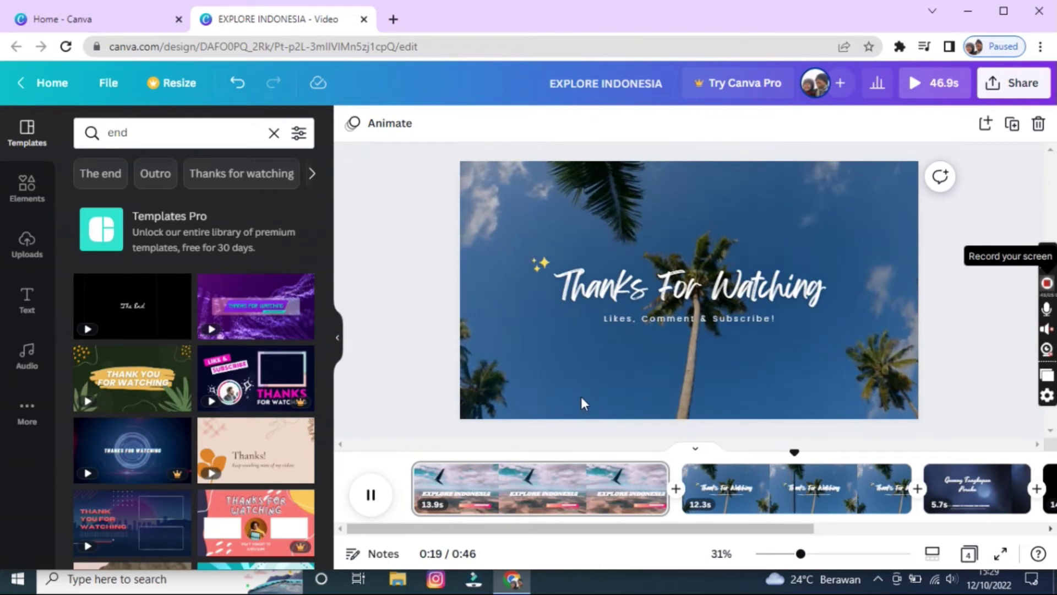
pyautogui.click(815, 453)
pyautogui.moveTo(820, 453); pyautogui.dragTo(278, 487)
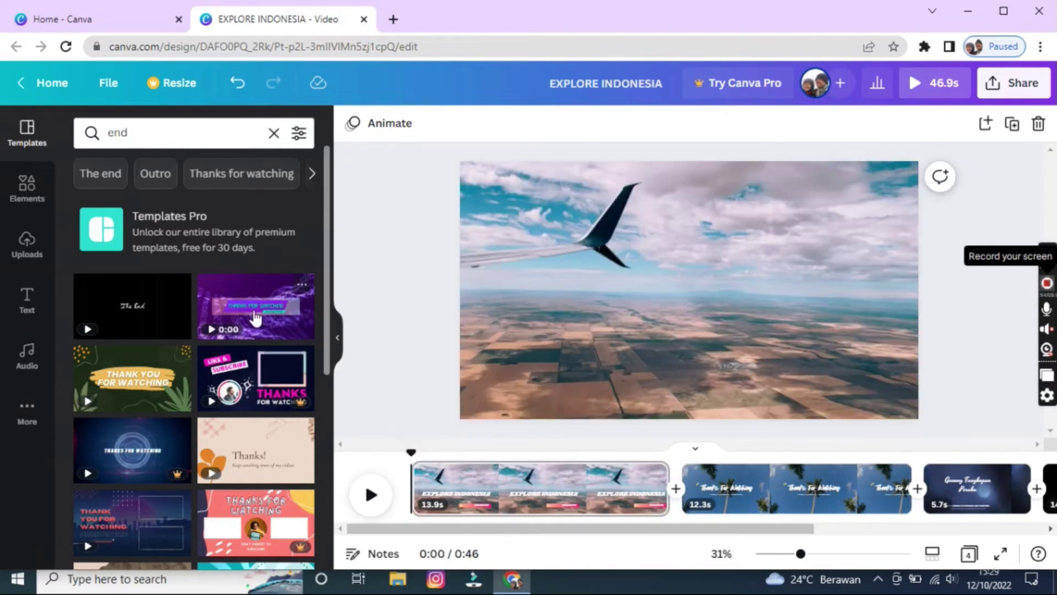
# - Add the "Ukulele Song" track from the Happy audio collection as background music for the video
pyautogui.click(27, 357)
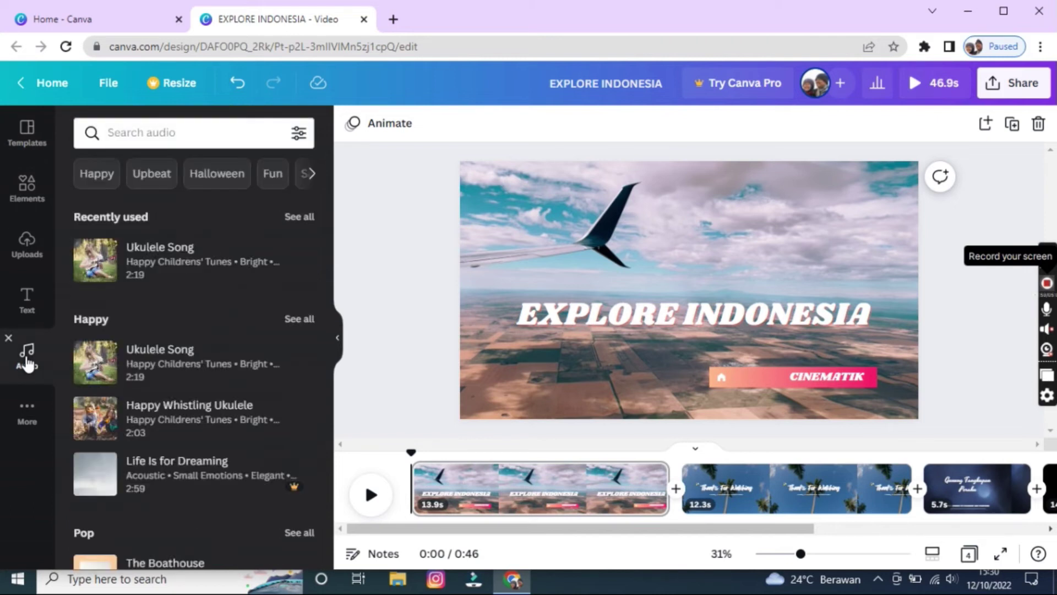
pyautogui.click(185, 361)
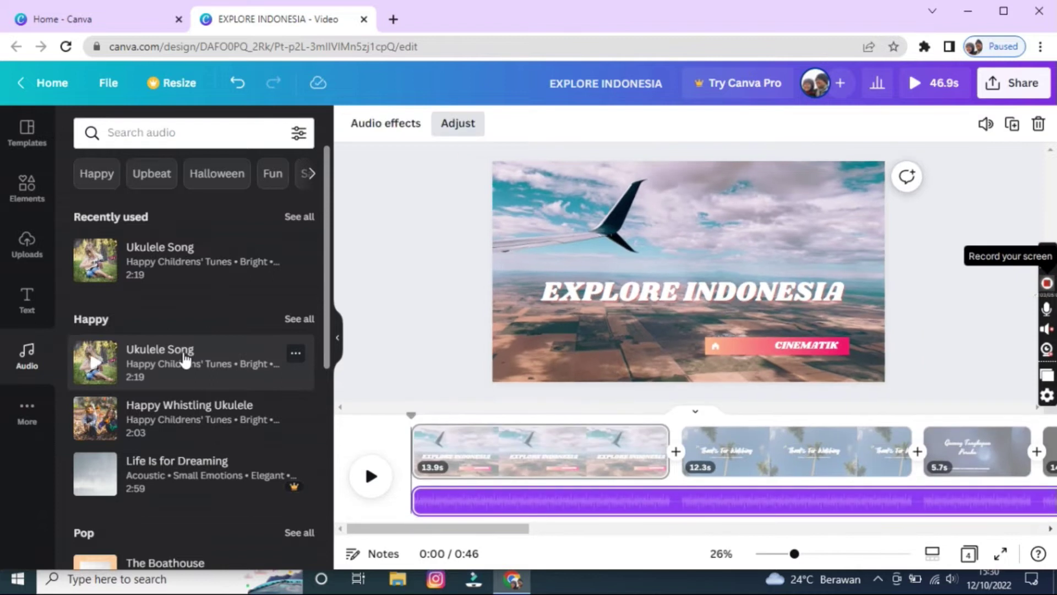
pyautogui.moveTo(498, 533)
pyautogui.mouseDown()
pyautogui.moveTo(722, 529)
pyautogui.moveTo(490, 530)
pyautogui.mouseUp()
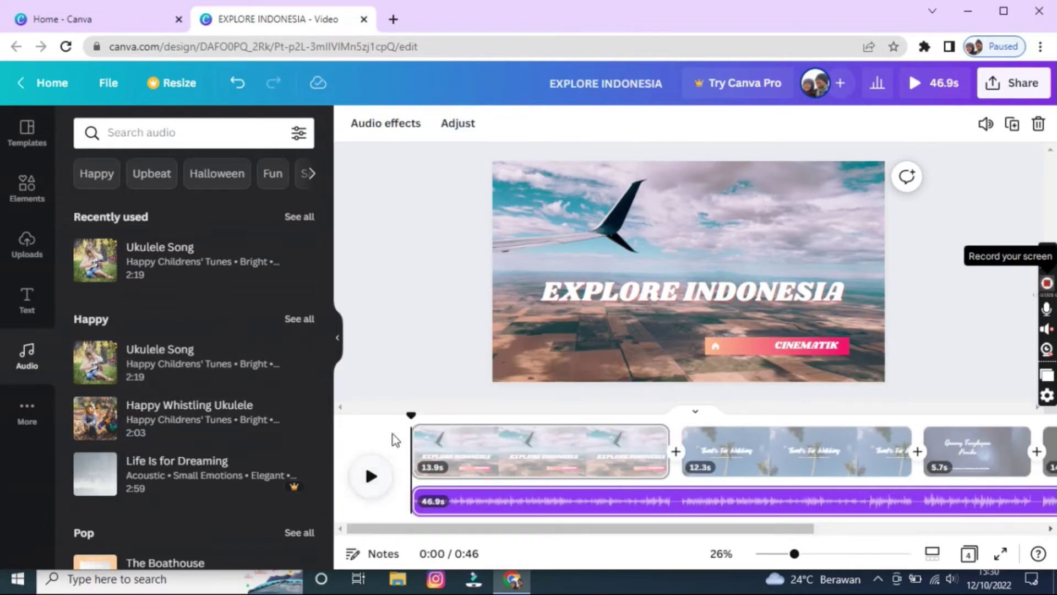
# - Play the video with its background music, check the track's volume setting and replay from the start
pyautogui.click(370, 479)
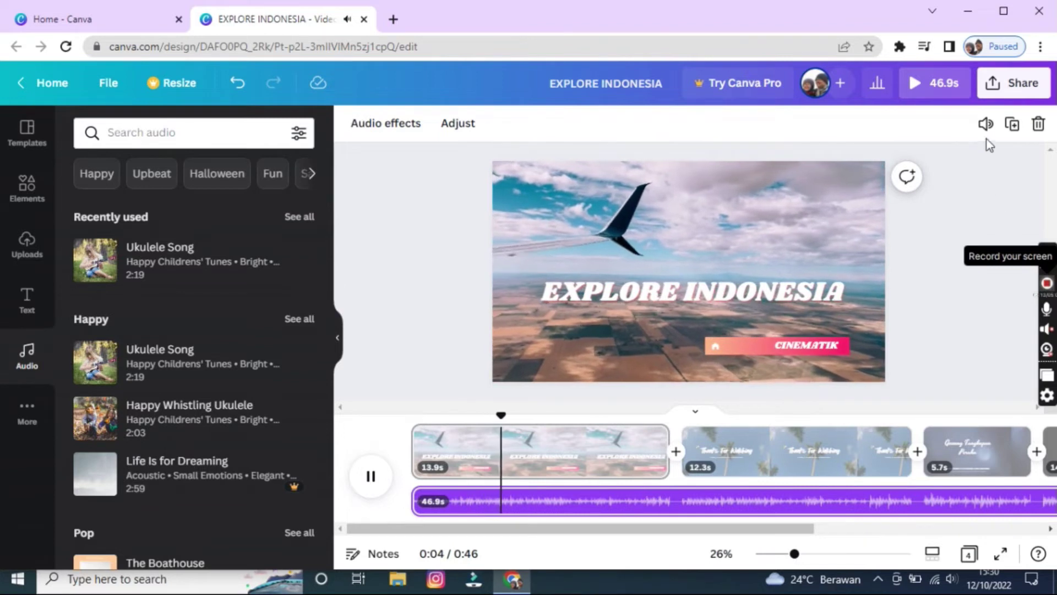
pyautogui.click(986, 124)
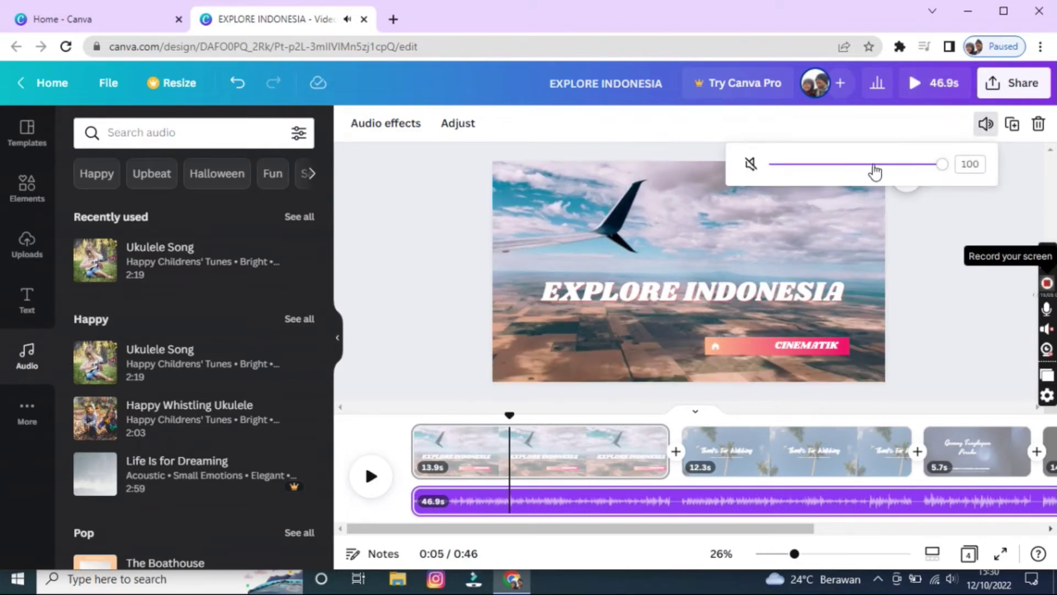
pyautogui.moveTo(509, 415); pyautogui.dragTo(410, 415)
pyautogui.click(371, 478)
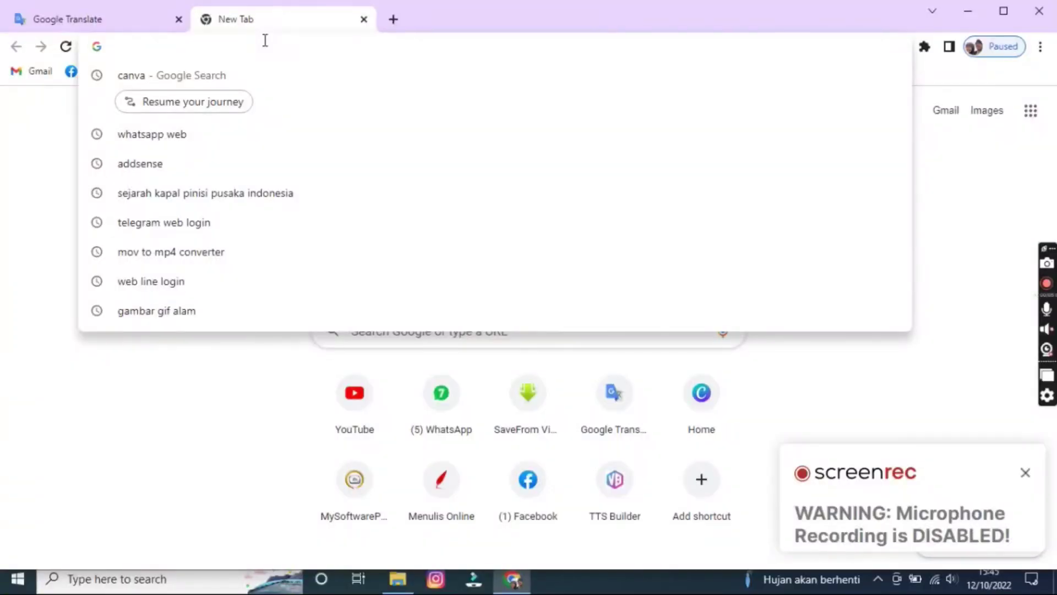
# - Go to canva.com in the new browser tab and create a blank design of the Video type
pyautogui.write('can')
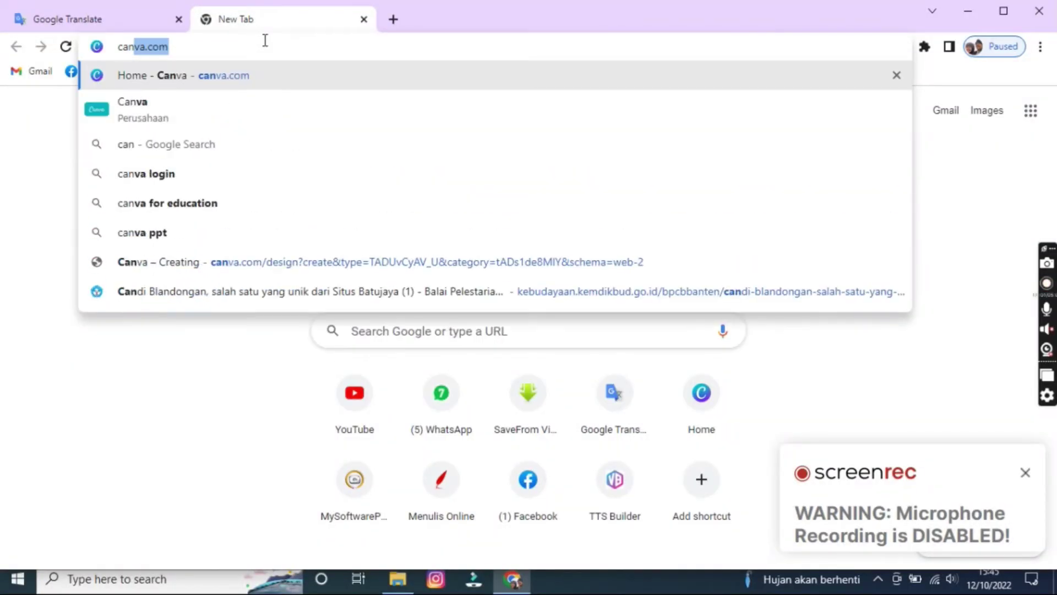
pyautogui.write('va.com')
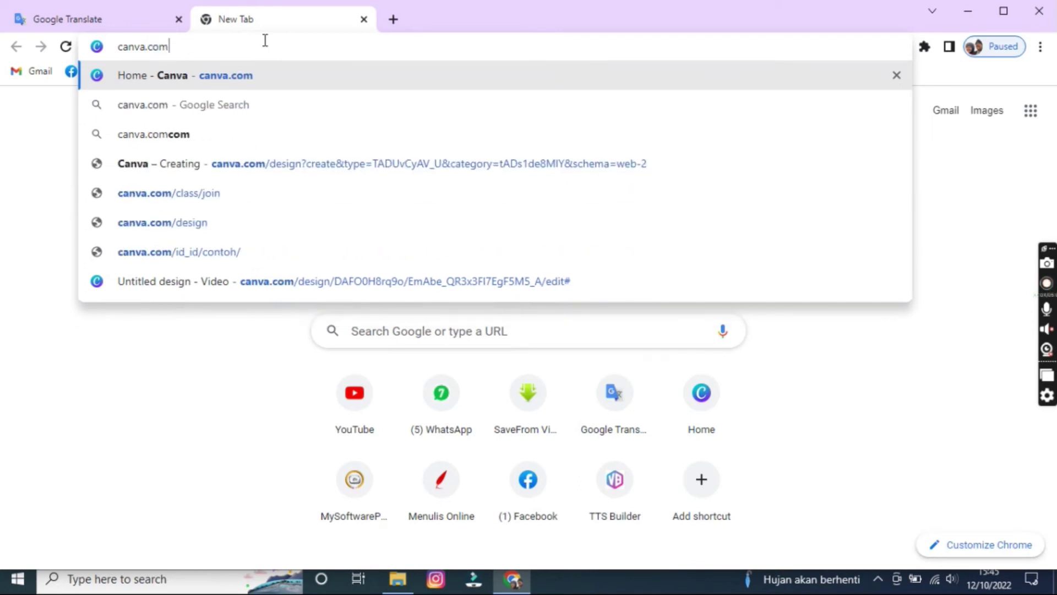
pyautogui.press('Return')
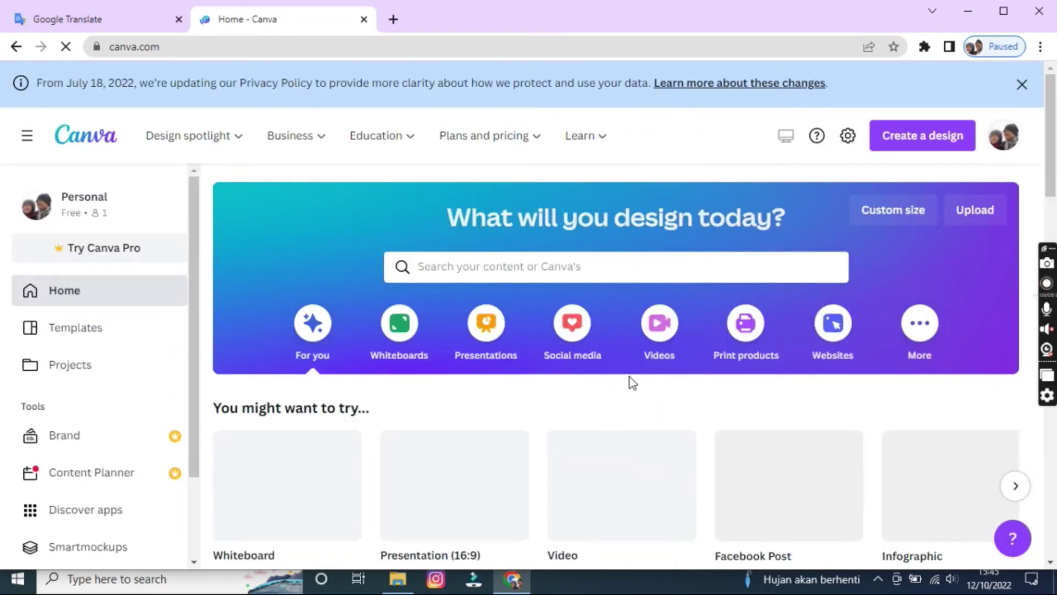
pyautogui.click(658, 327)
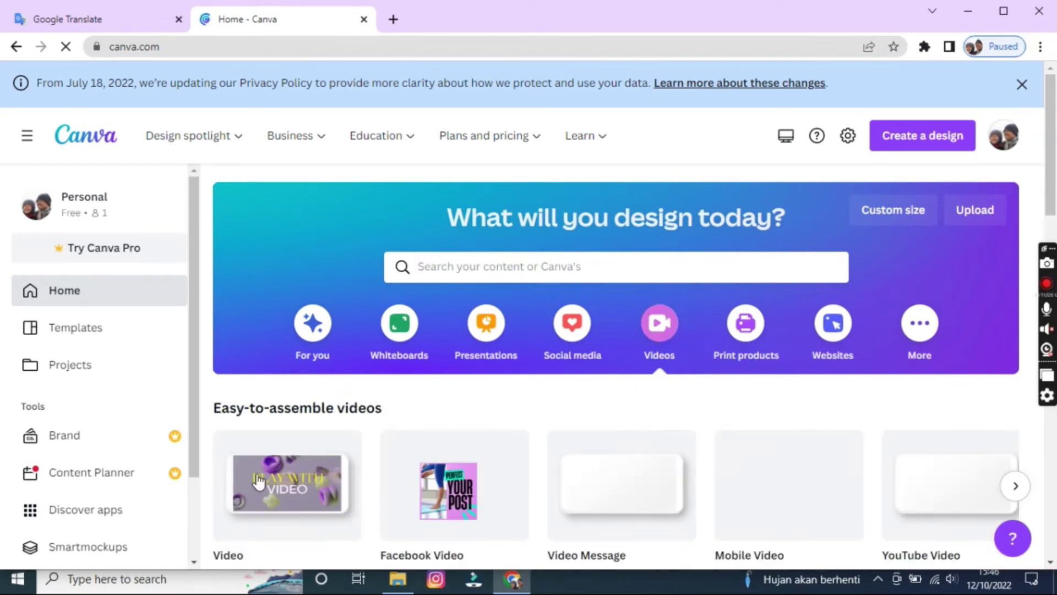
pyautogui.click(258, 482)
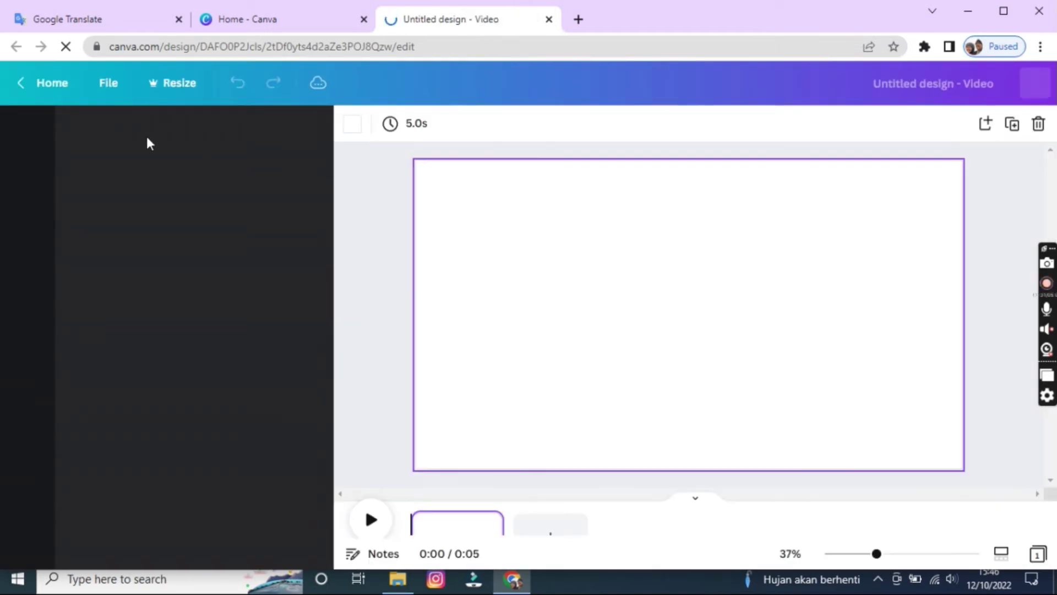
# - Search the video templates for "you tube vidio" and apply the pink "Lifestyle & Travel Vlog" template to the blank first page
pyautogui.click(116, 132)
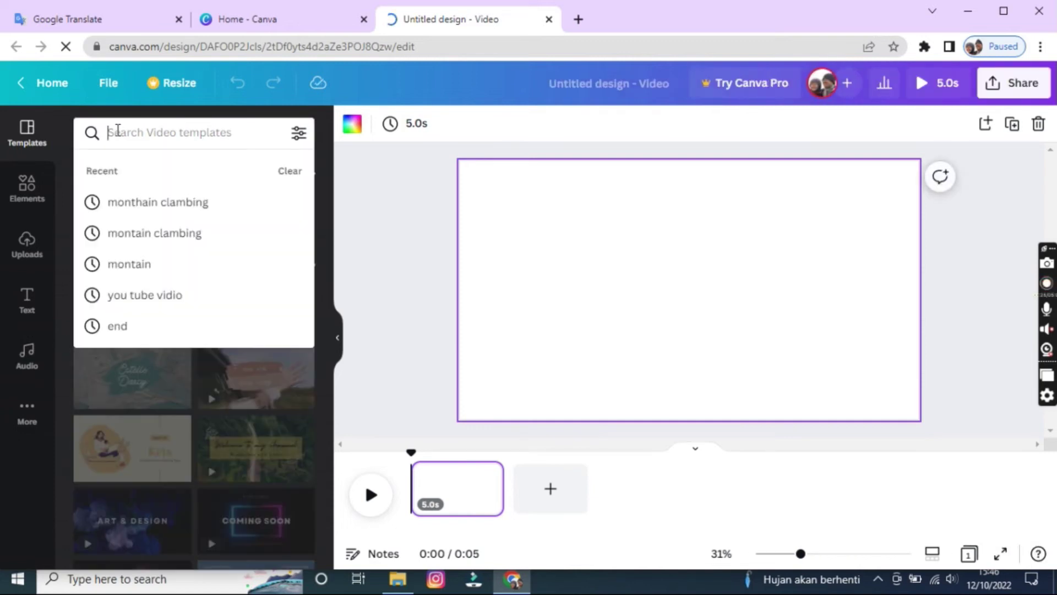
pyautogui.click(139, 296)
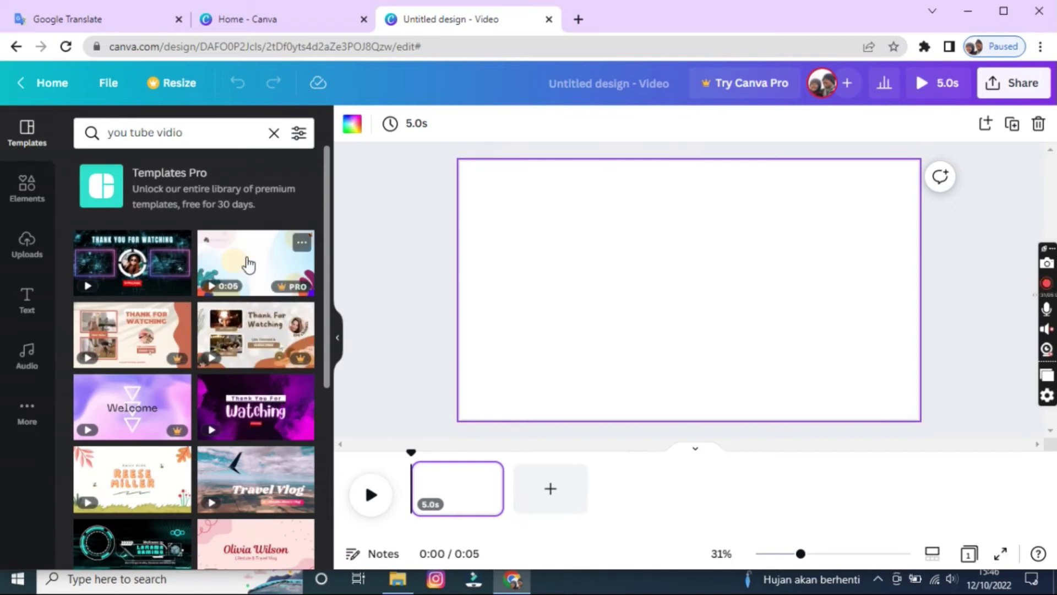
pyautogui.scroll(-3, 229, 408)
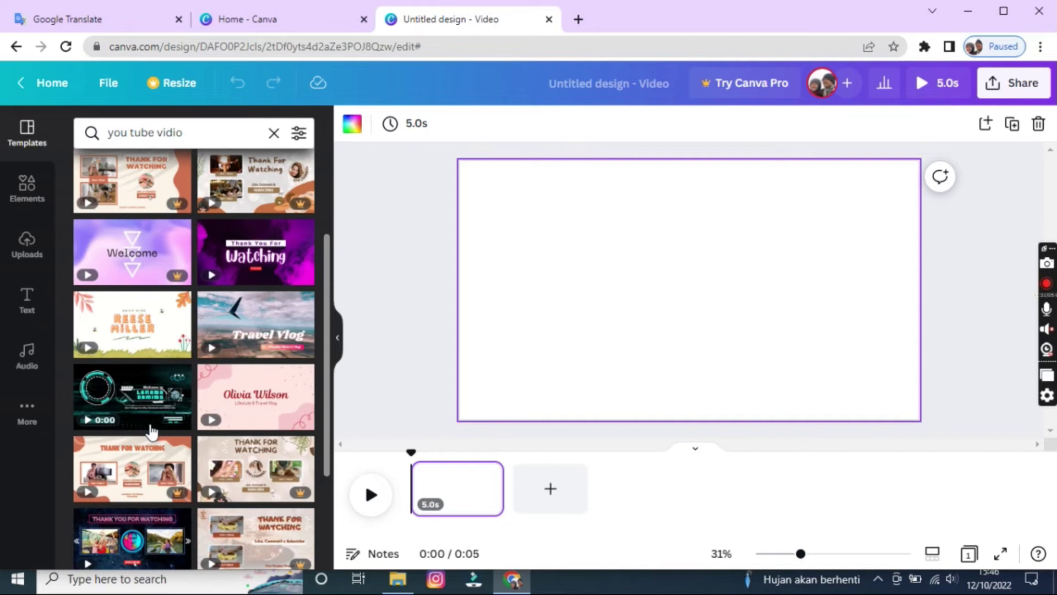
pyautogui.scroll(-2, 153, 432)
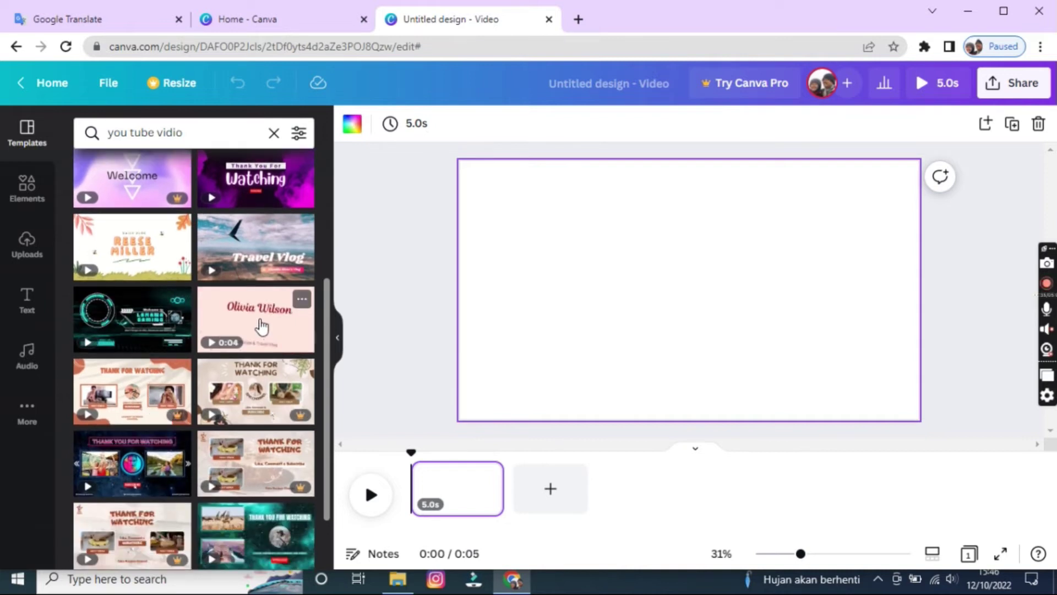
pyautogui.moveTo(262, 340); pyautogui.dragTo(460, 494)
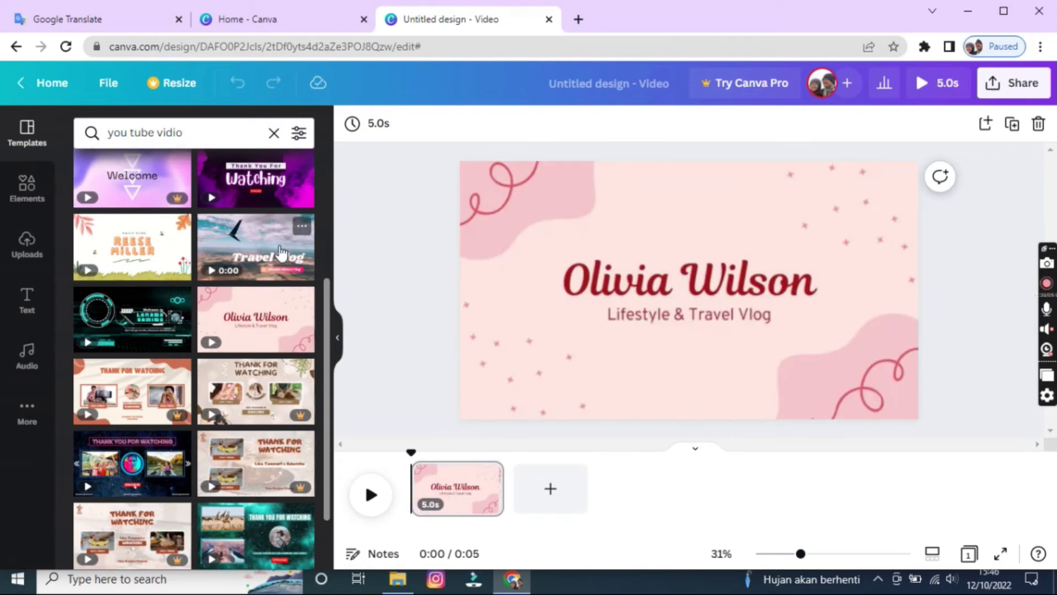
pyautogui.scroll(5, 232, 263)
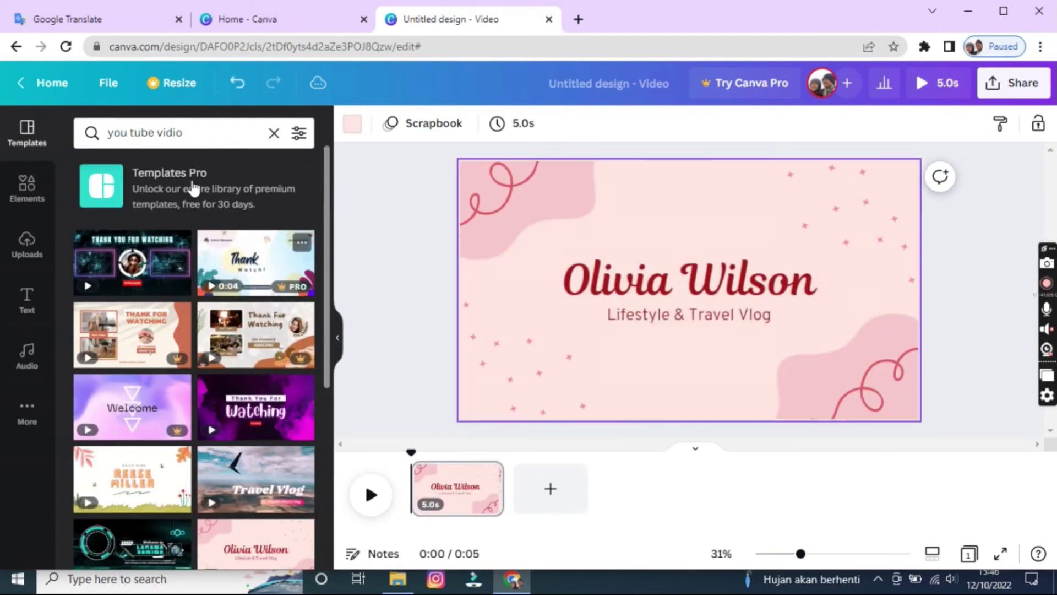
# - Switch to Google Translate, copy the English translation "mountains" and return to the untitled Canva video design
pyautogui.click(152, 132)
pyautogui.hotkey('ctrl', 'a')
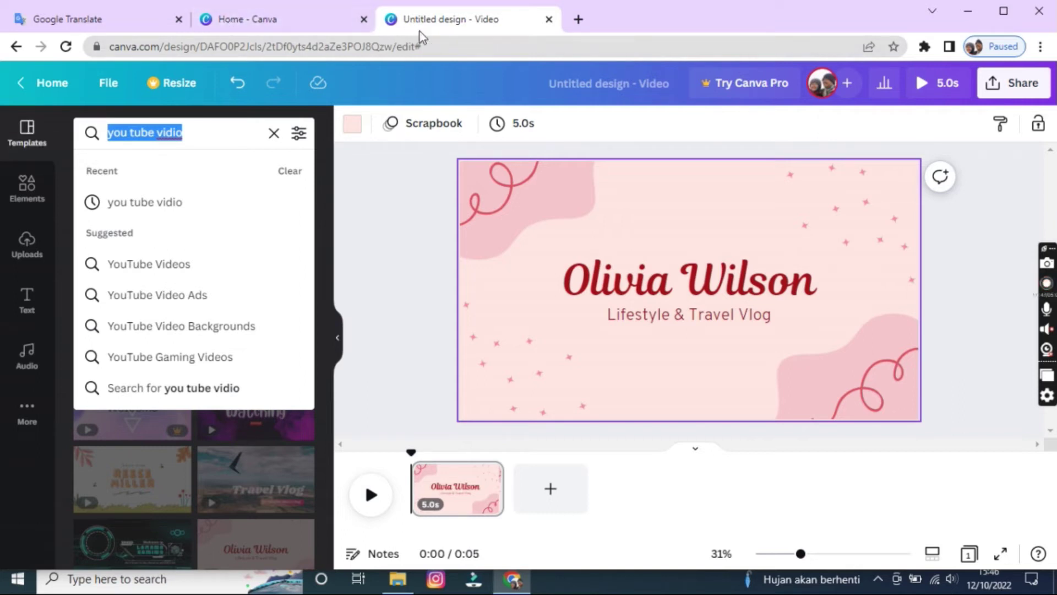
pyautogui.click(105, 20)
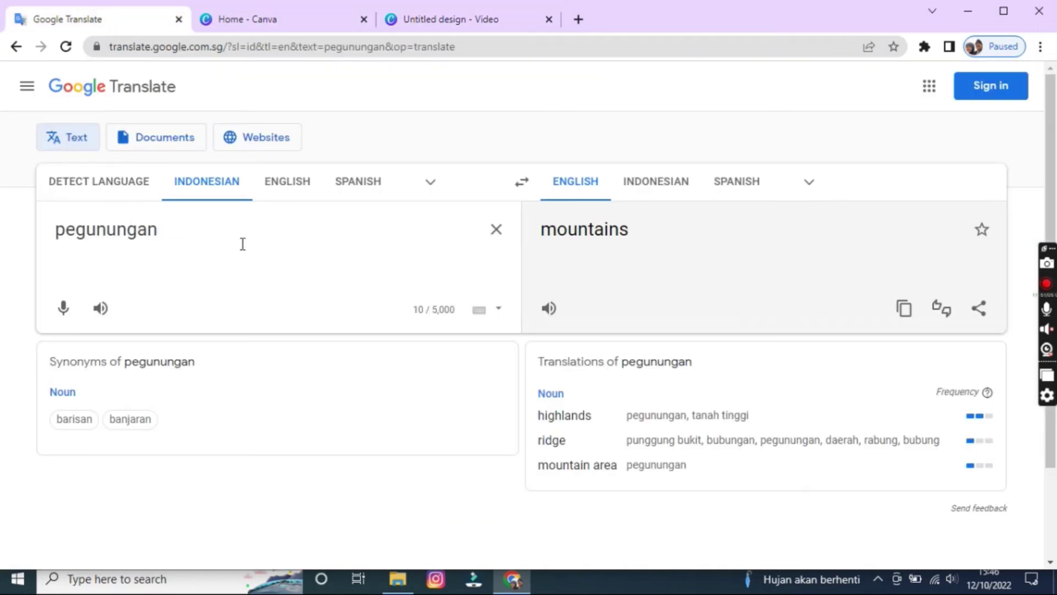
pyautogui.rightClick(550, 236)
pyautogui.click(579, 244)
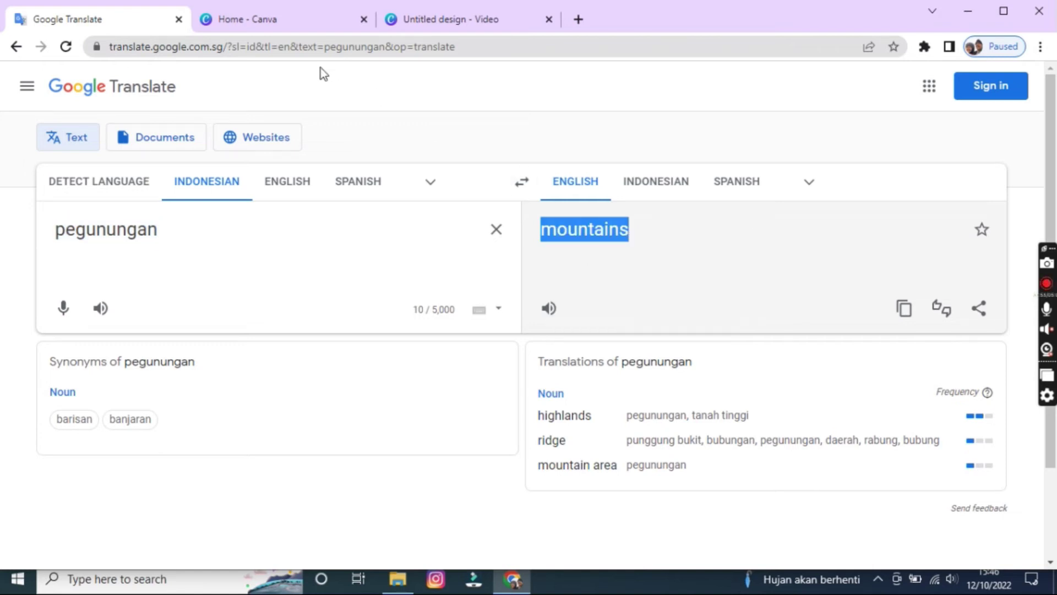
pyautogui.click(286, 25)
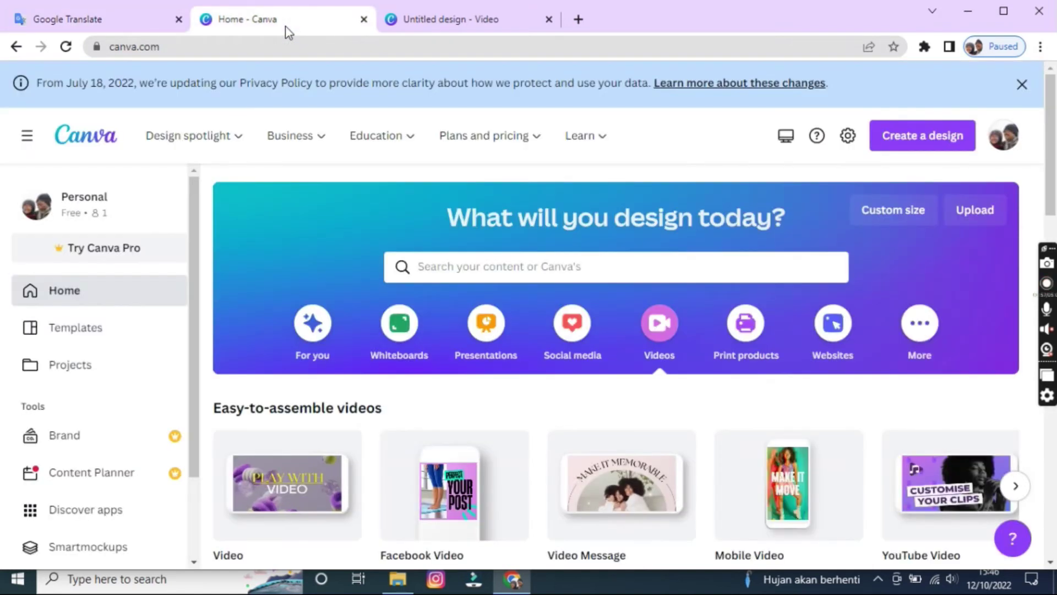
pyautogui.click(462, 18)
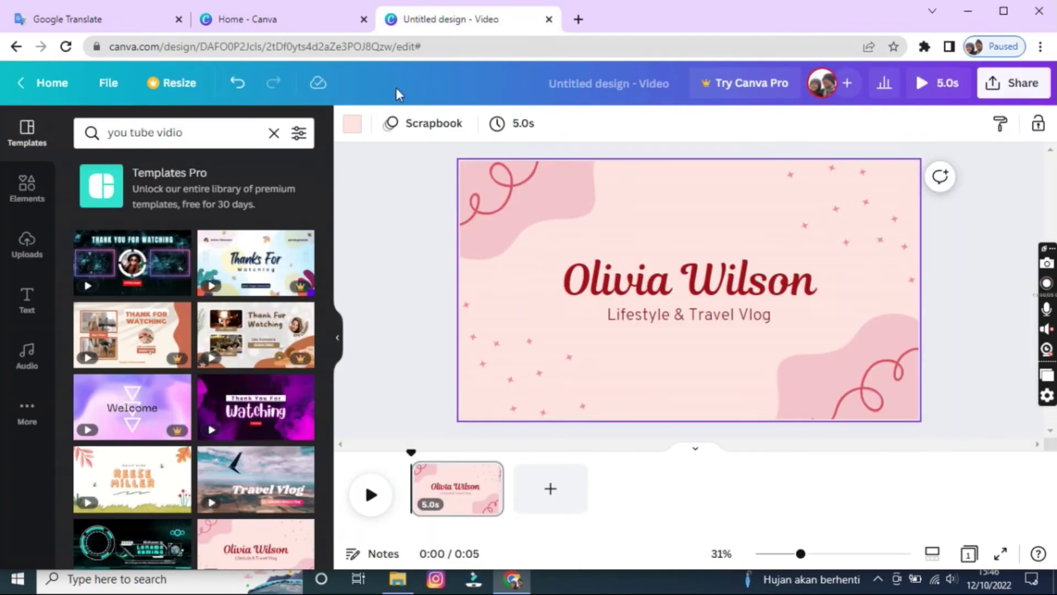
# - Replace the template search with the copied "mountains", choose the "mountain climbing" suggestion and add the "adventure" template as the second page
pyautogui.click(213, 131)
pyautogui.click(200, 131)
pyautogui.click(21, 128)
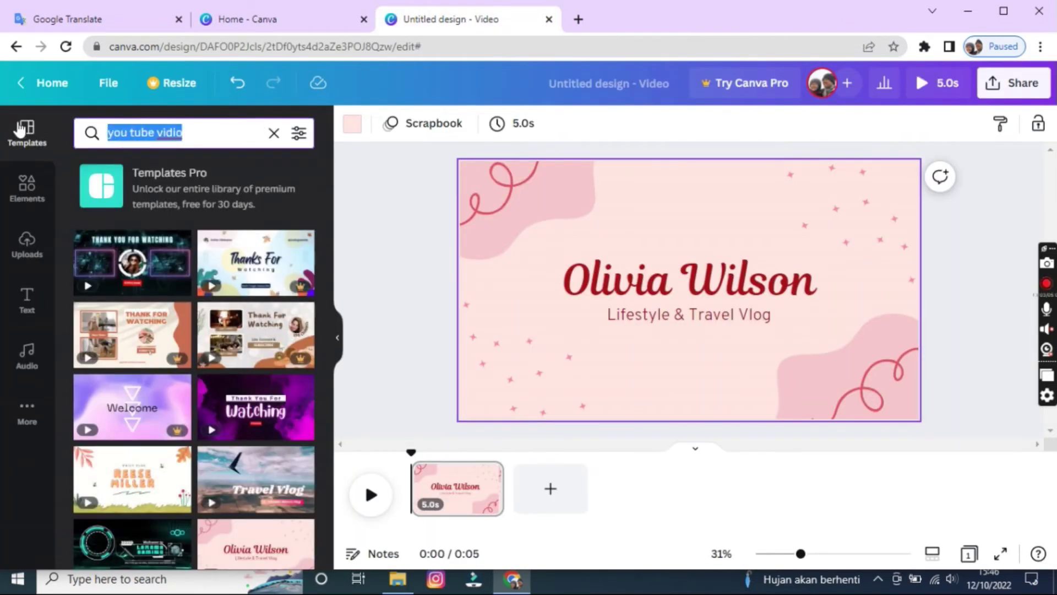
pyautogui.rightClick(136, 137)
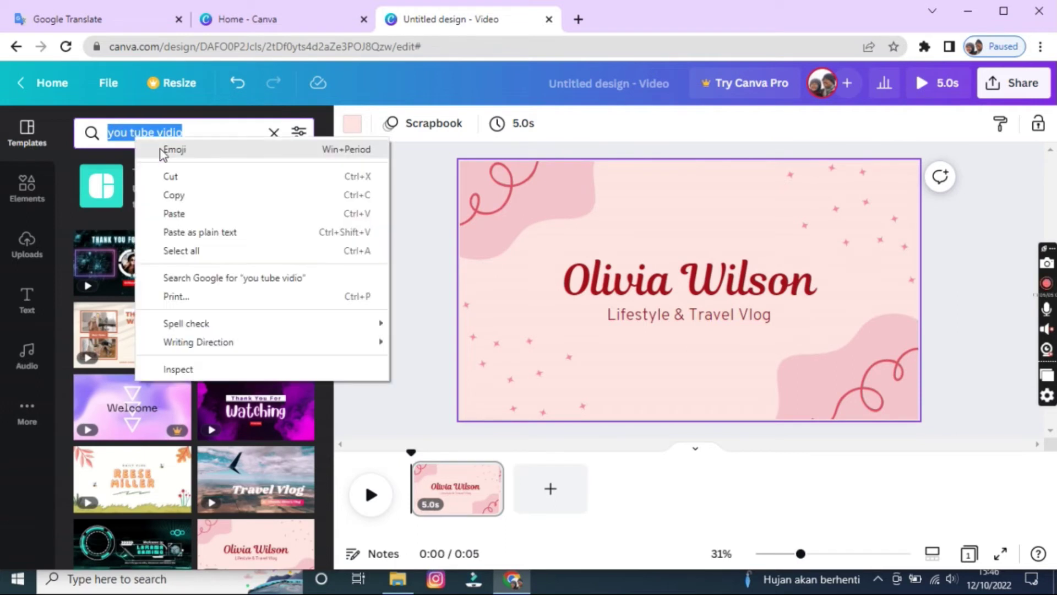
pyautogui.click(175, 212)
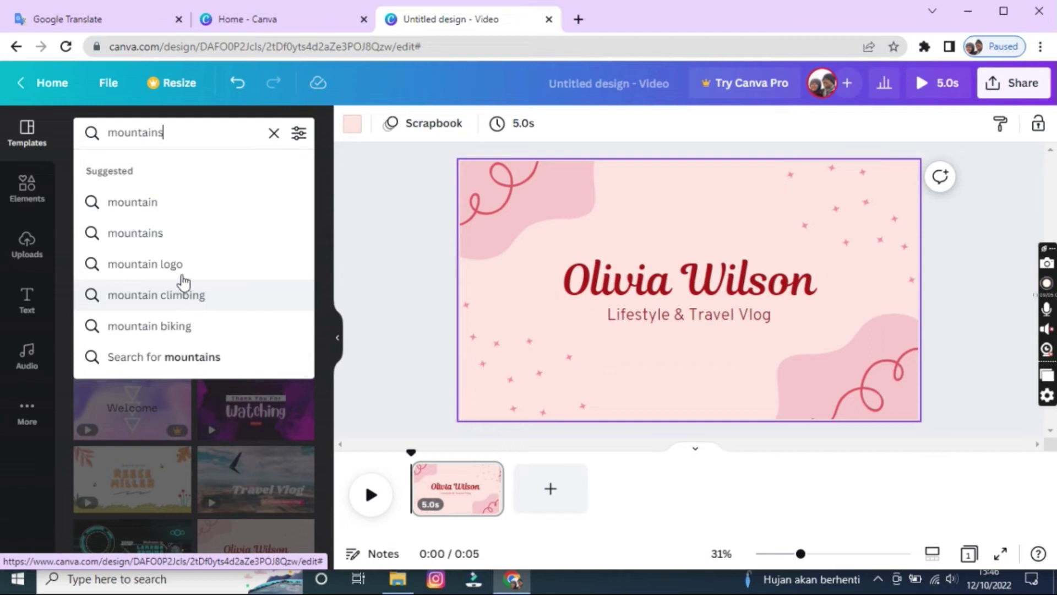
pyautogui.click(173, 300)
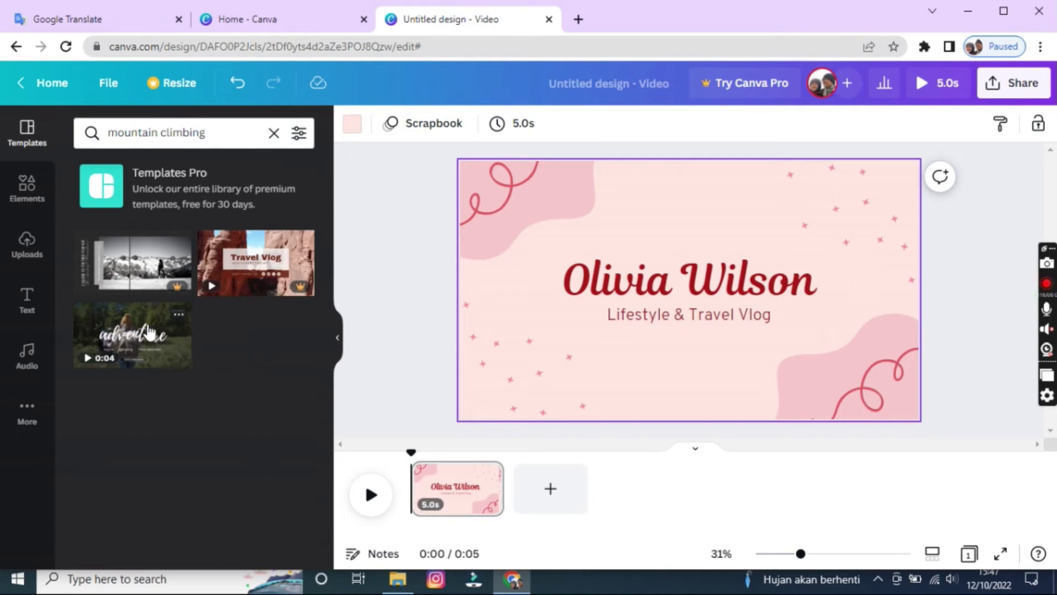
pyautogui.moveTo(145, 329); pyautogui.dragTo(559, 489)
# - Search the video templates for "end" and add the beige "Thanks!" template with the orange flower as the third page
pyautogui.click(179, 126)
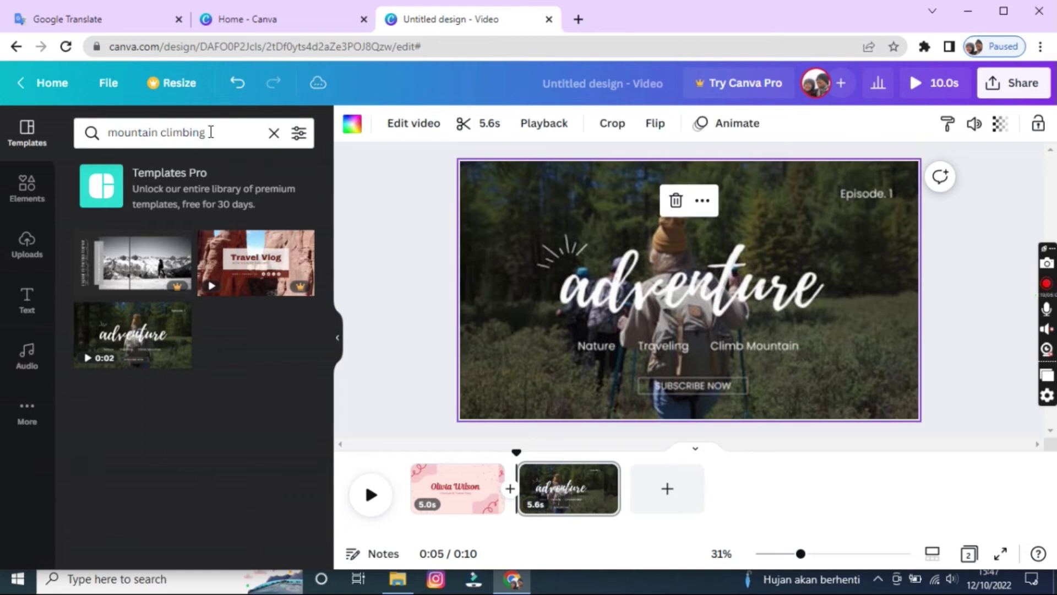
pyautogui.tripleClick(180, 125)
pyautogui.write('end')
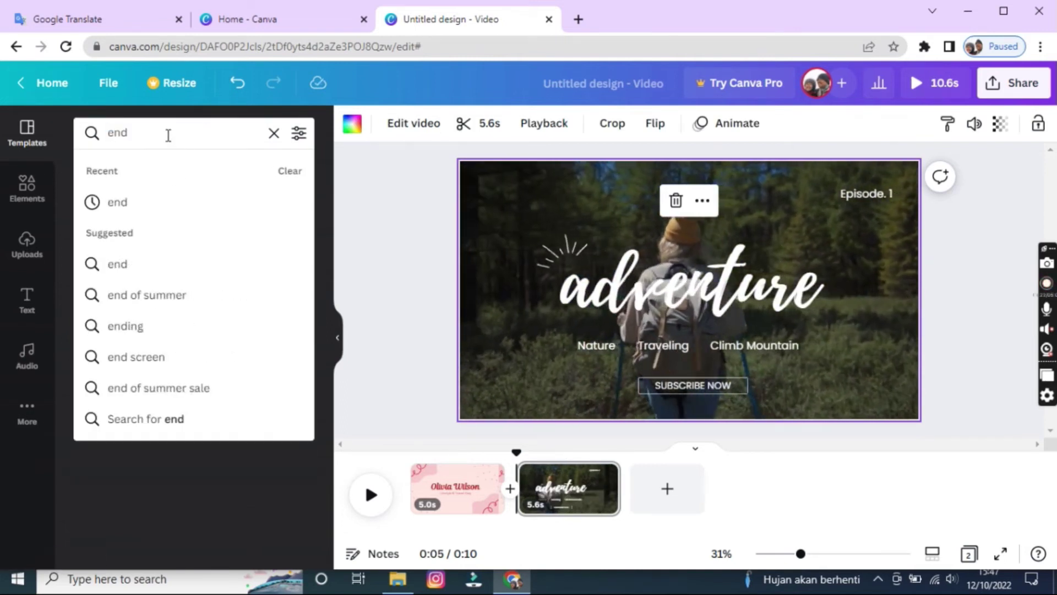
pyautogui.press('Return')
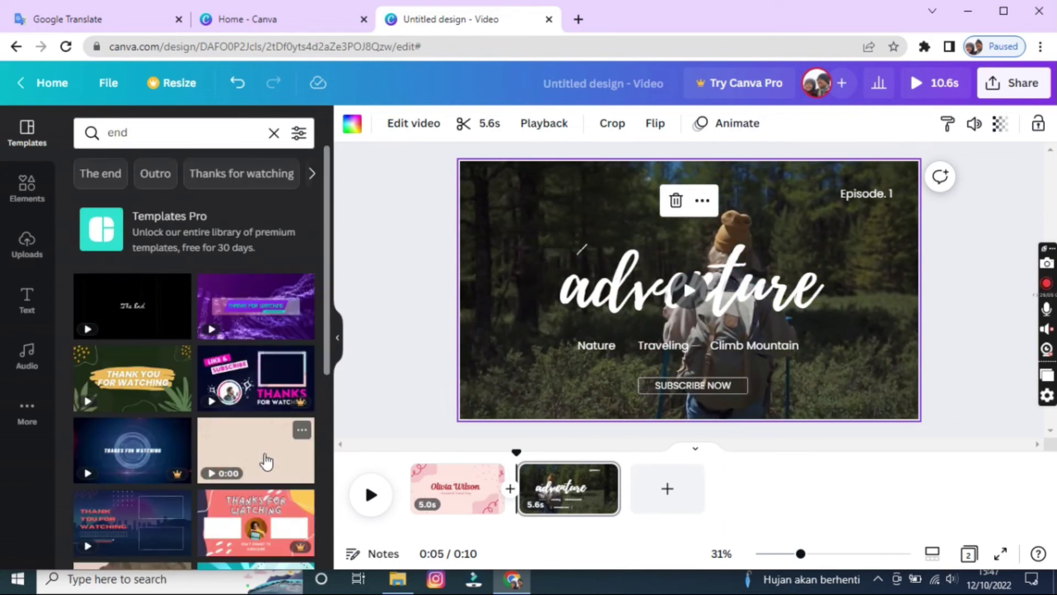
pyautogui.moveTo(251, 453); pyautogui.dragTo(657, 499)
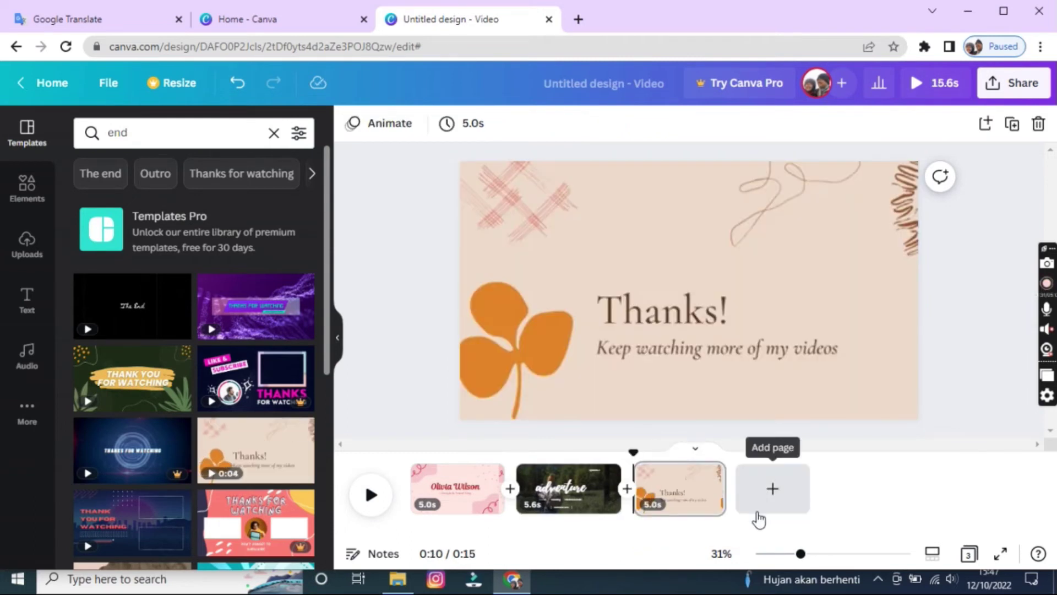
# - Download all three pages of the design as an MP4 video
pyautogui.click(1012, 86)
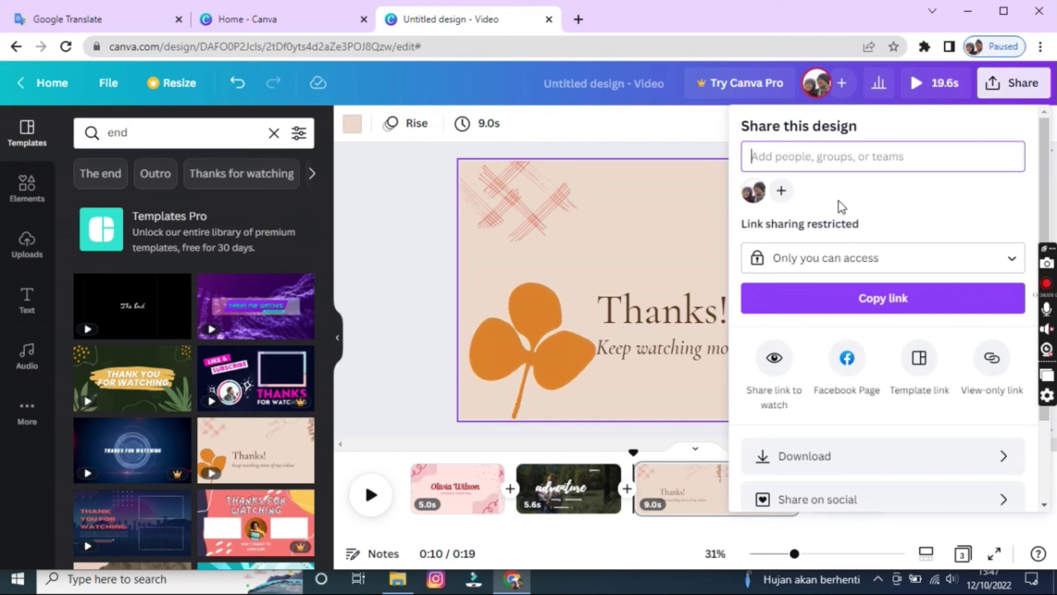
pyautogui.click(793, 460)
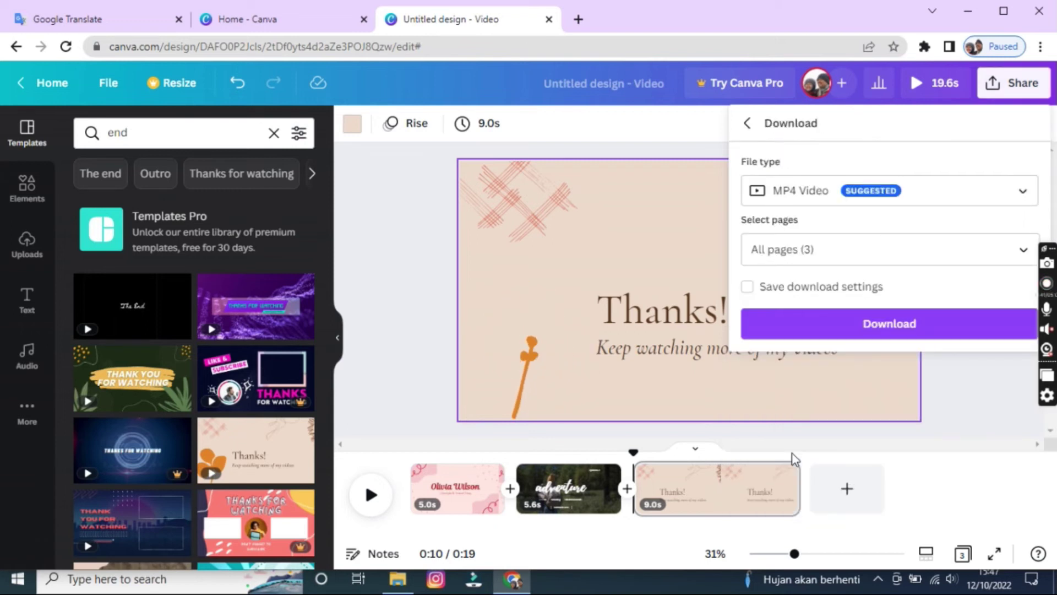
pyautogui.click(886, 330)
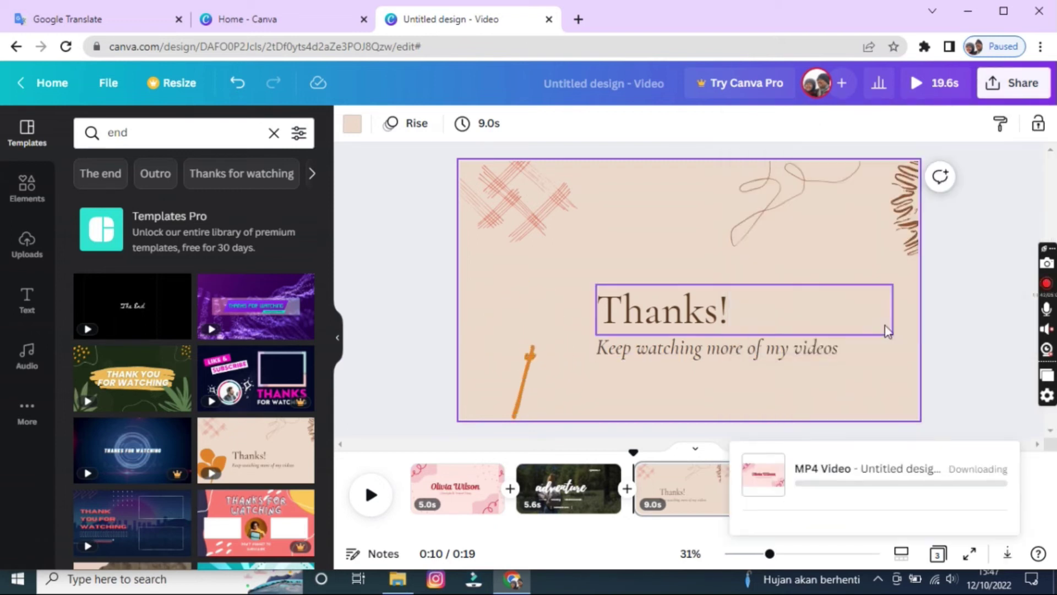